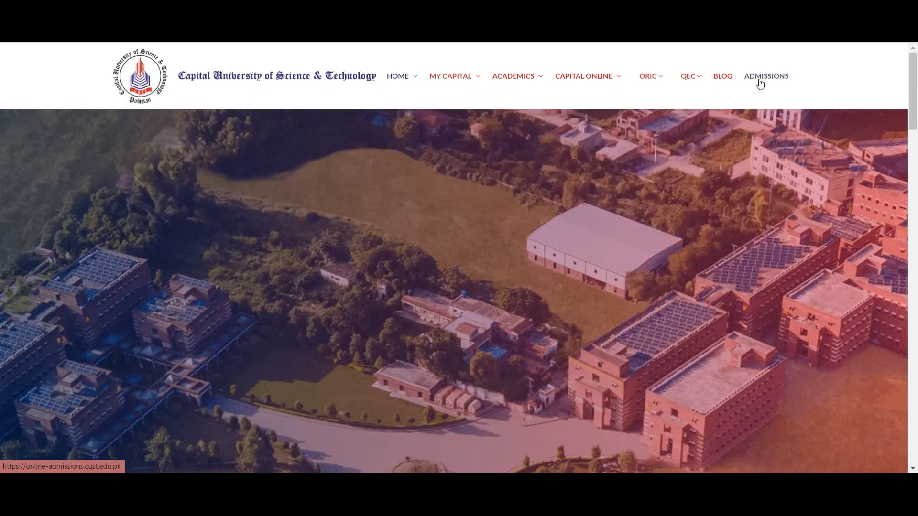
Open the university's admissions page and review the undergraduate and postgraduate programs on offer
left_click(760, 83)
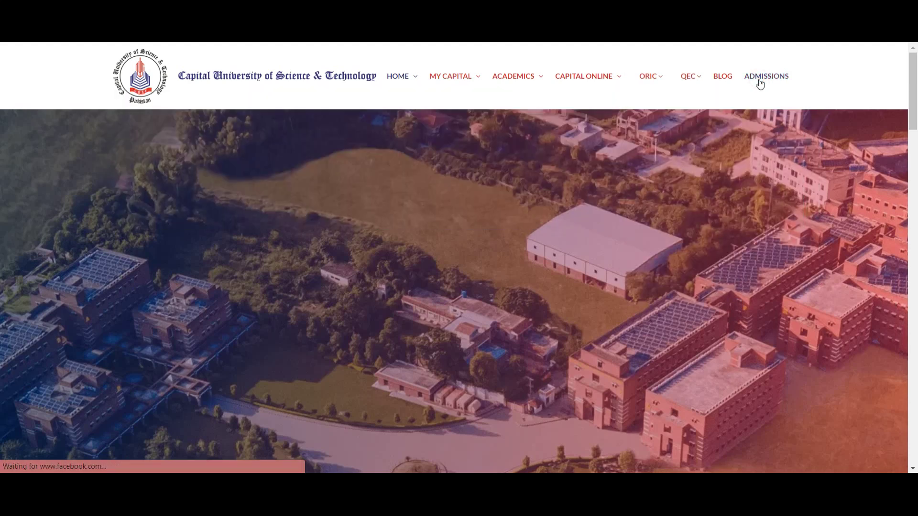
scroll(612, 248, "down", 7)
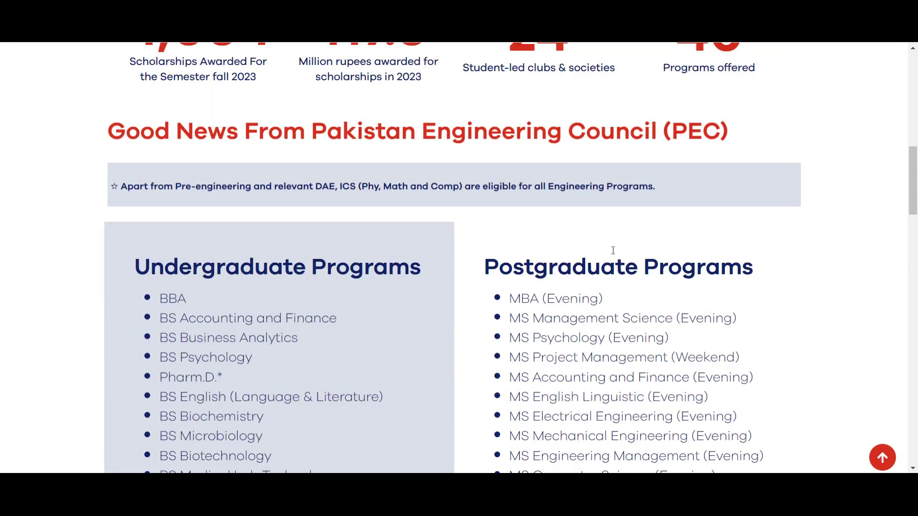
scroll(613, 250, "down", 5)
scroll(617, 375, "up", 2)
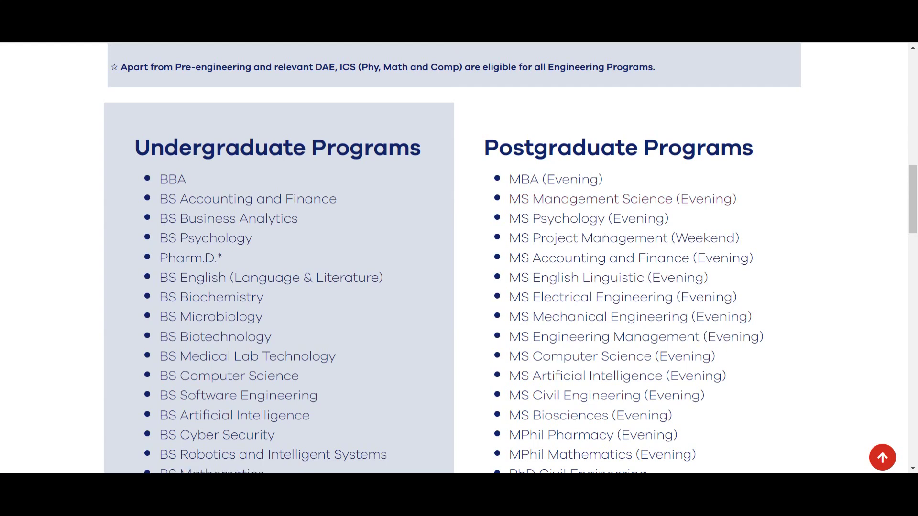
scroll(434, 233, "down", 1)
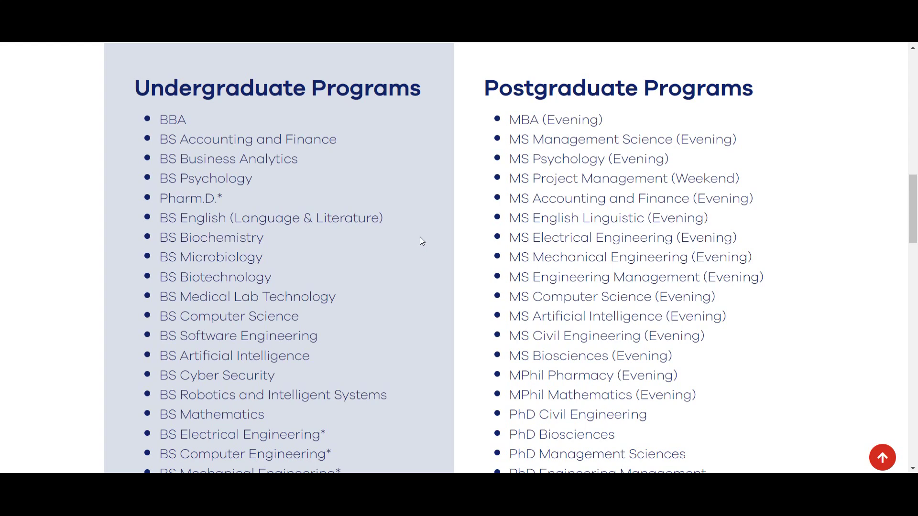
scroll(420, 241, "down", 1)
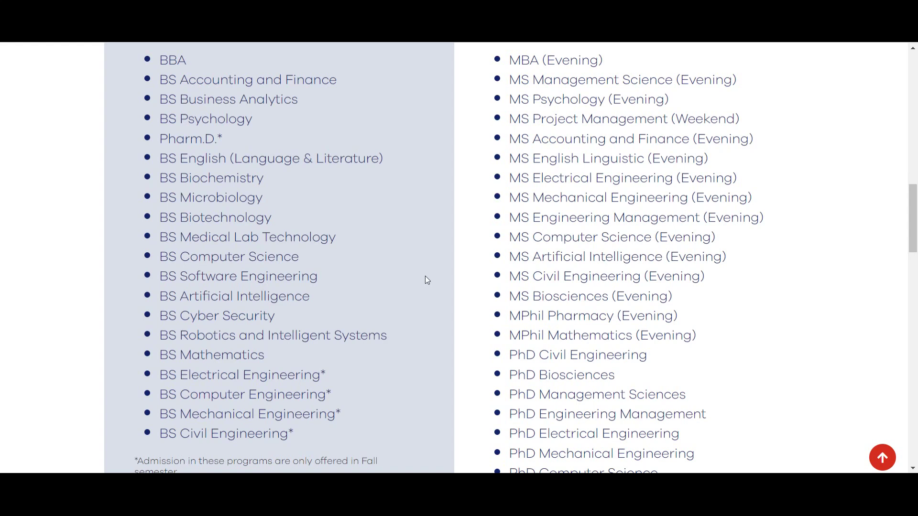
scroll(427, 281, "up", 2)
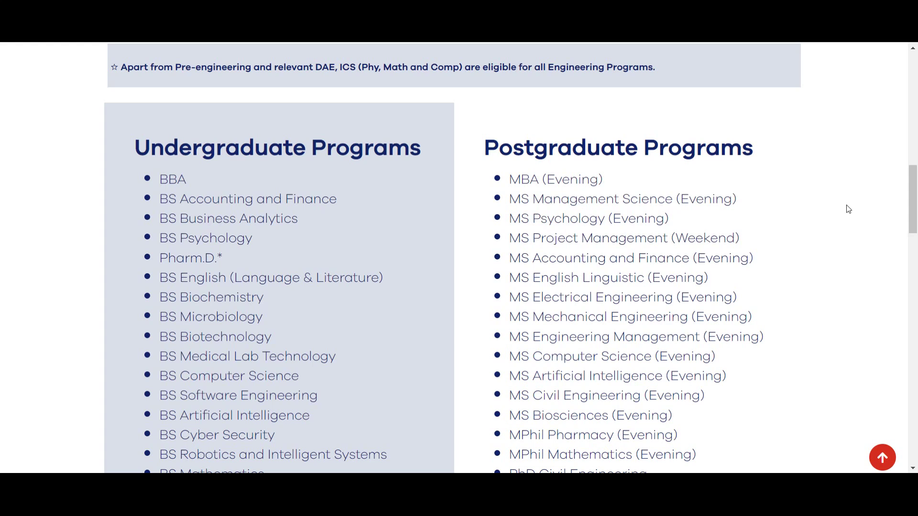
scroll(846, 208, "down", 4)
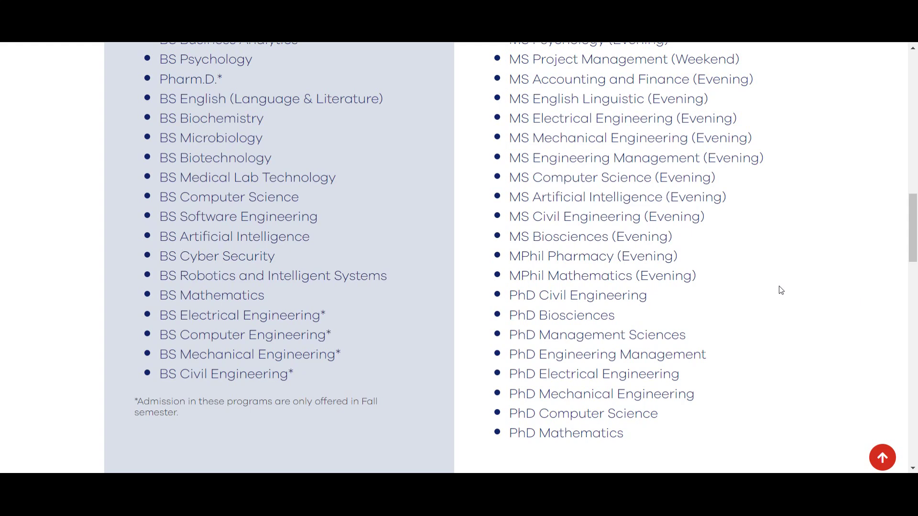
Start an application from the admissions page and open the sign-up form for new applicants
scroll(779, 287, "up", 8)
scroll(781, 291, "up", 6)
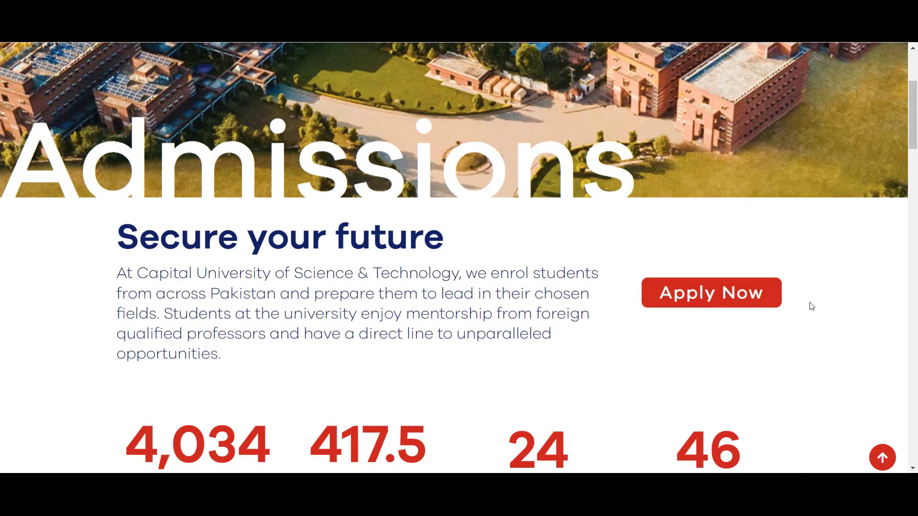
left_click(711, 298)
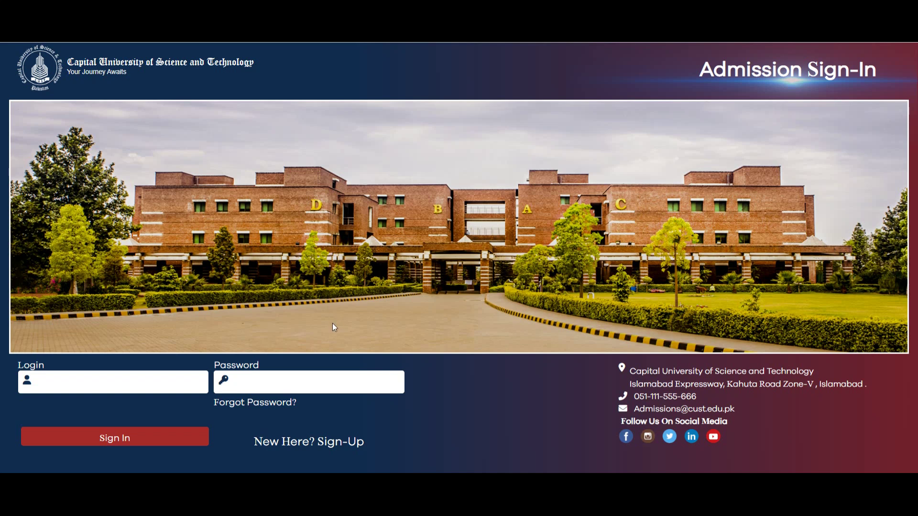
left_click(288, 445)
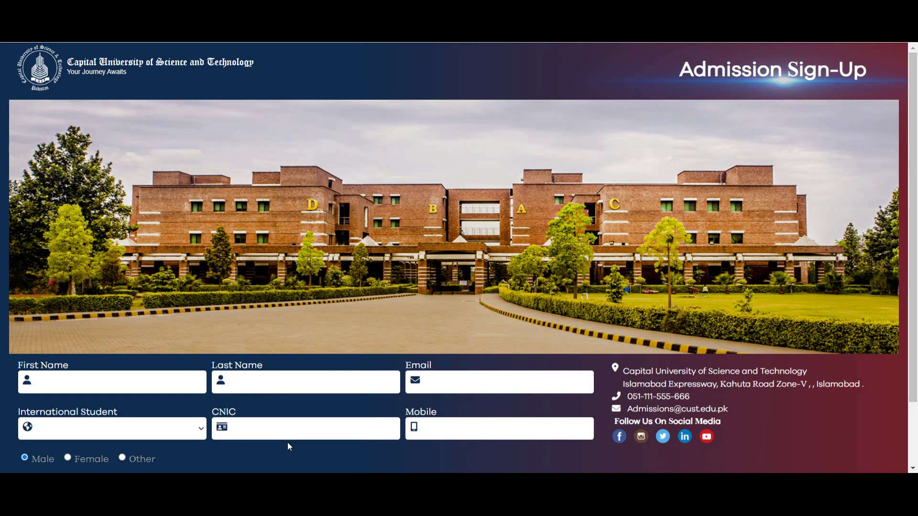
Set International Student to No in the admission sign-up form
scroll(111, 400, "down", 2)
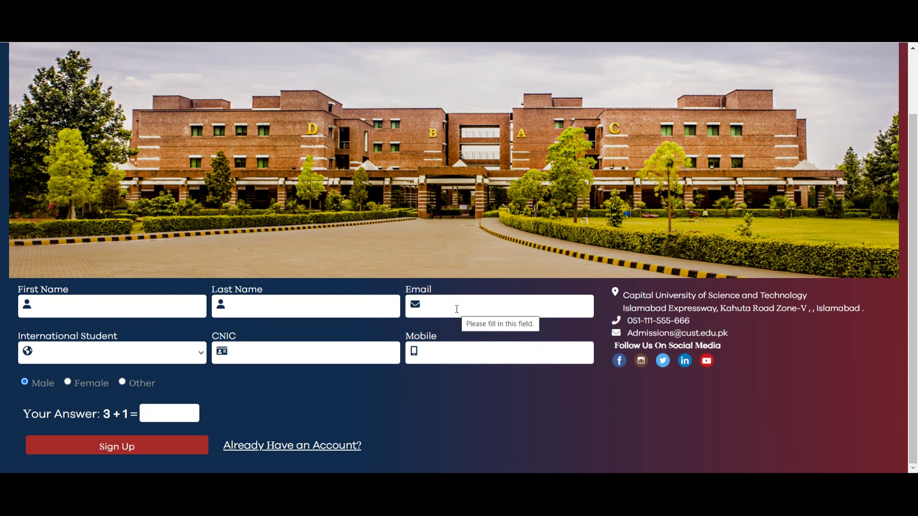
left_click(130, 356)
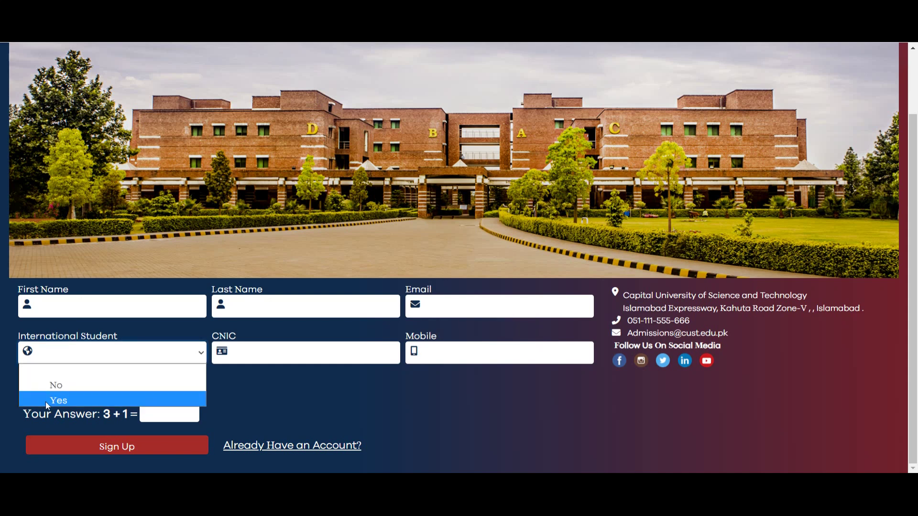
left_click(55, 385)
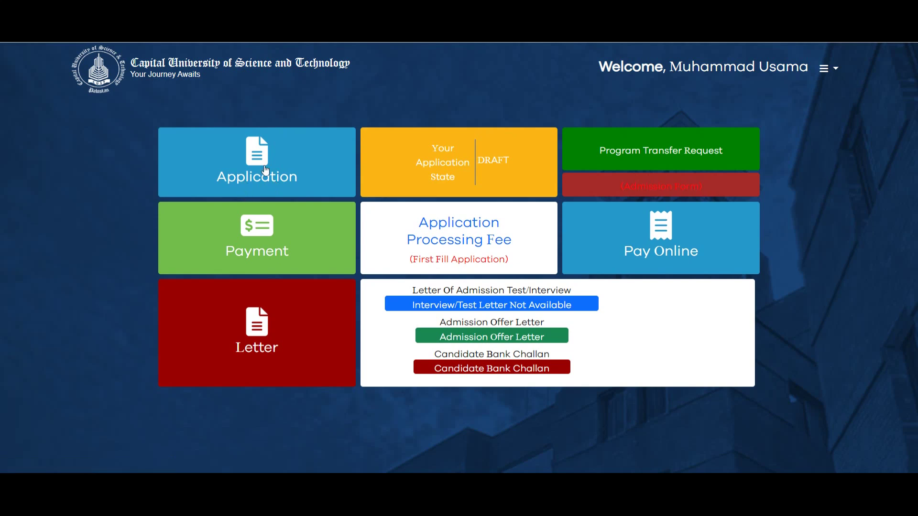
Open the admission application at its Personal Information section
left_click(348, 178)
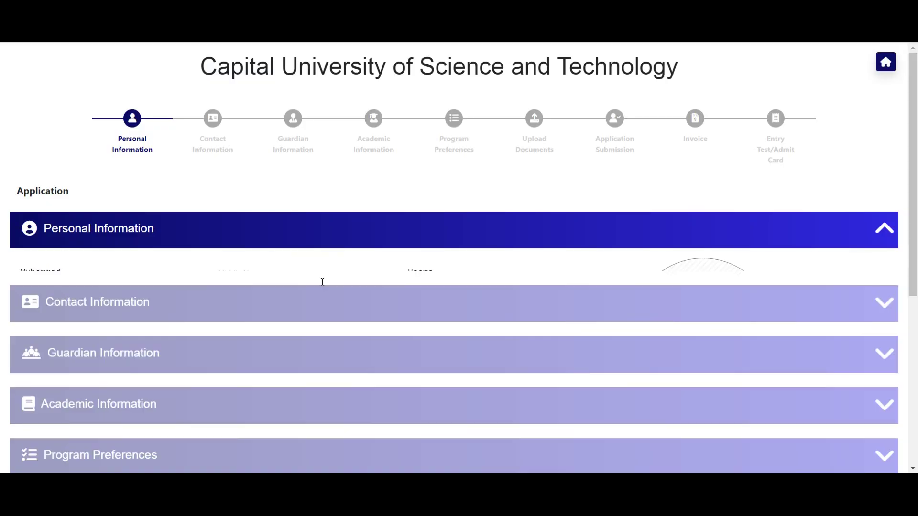
scroll(534, 277, "down", 3)
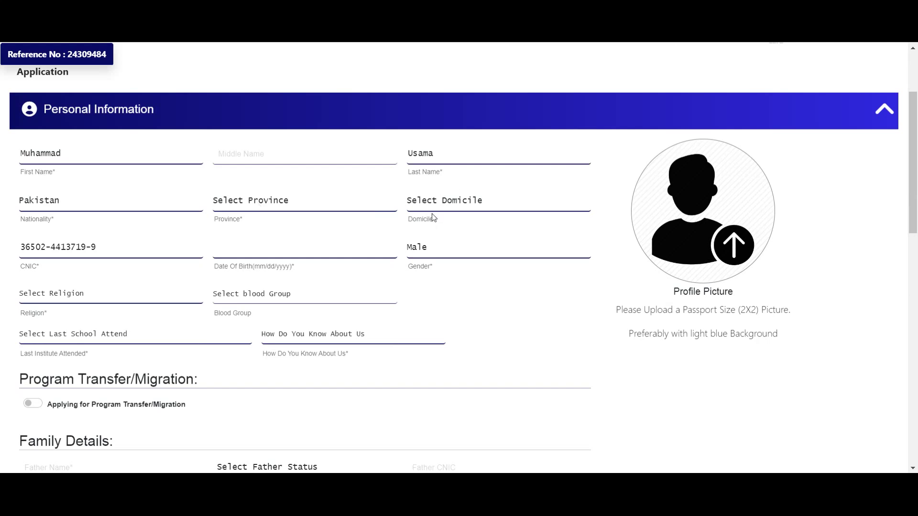
Examine the choices for domicile, date of birth, religion and blood group in the personal information
left_click(452, 203)
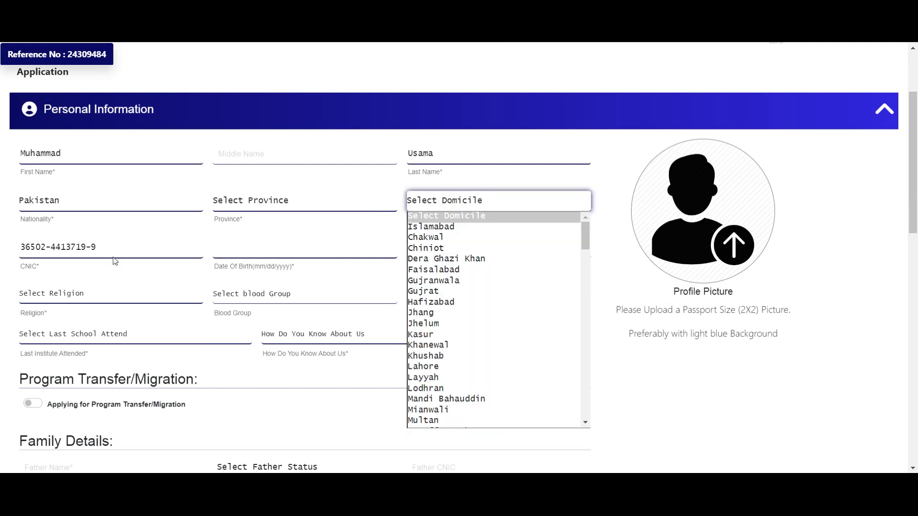
left_click(262, 248)
left_click(264, 248)
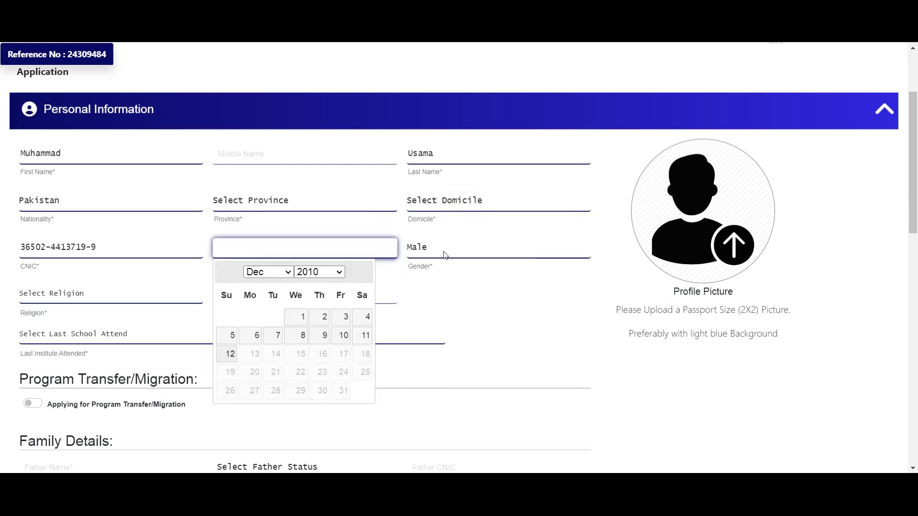
left_click(497, 322)
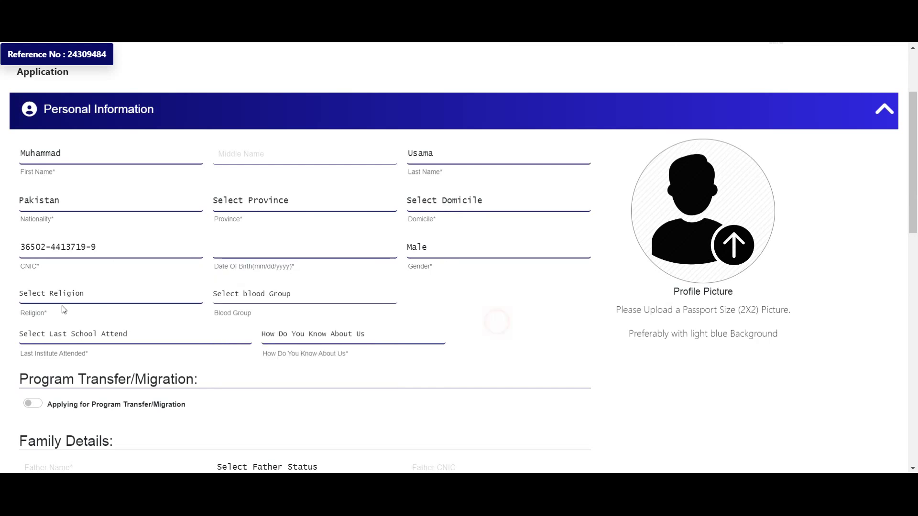
left_click(68, 299)
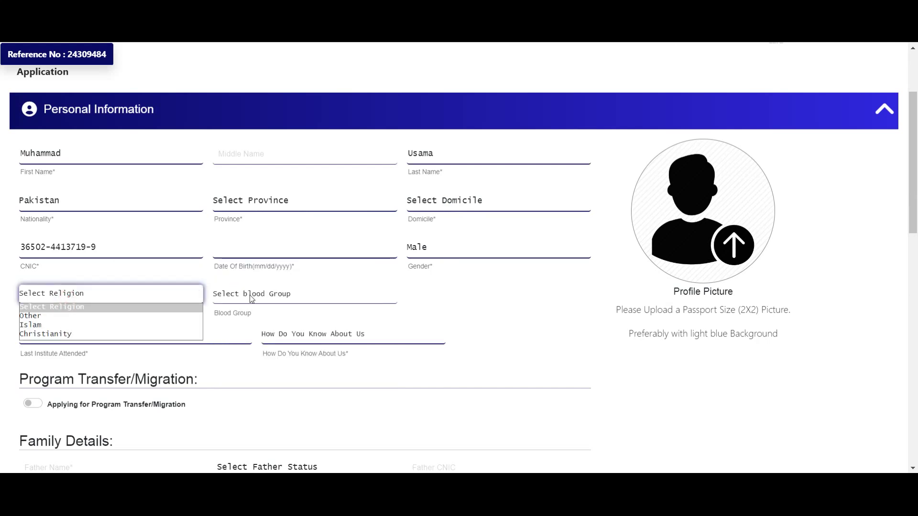
left_click(252, 298)
left_click(508, 299)
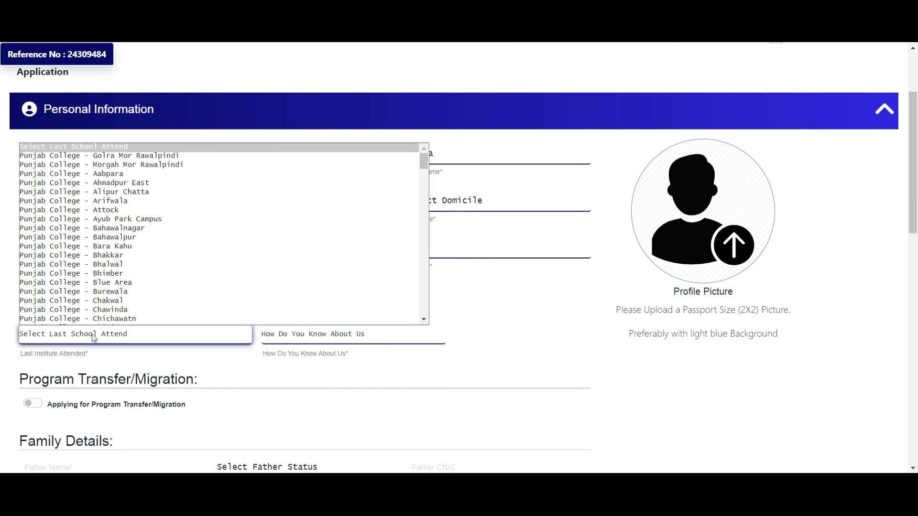
Set How Do You Know About Us to Electronic Media
left_click(348, 342)
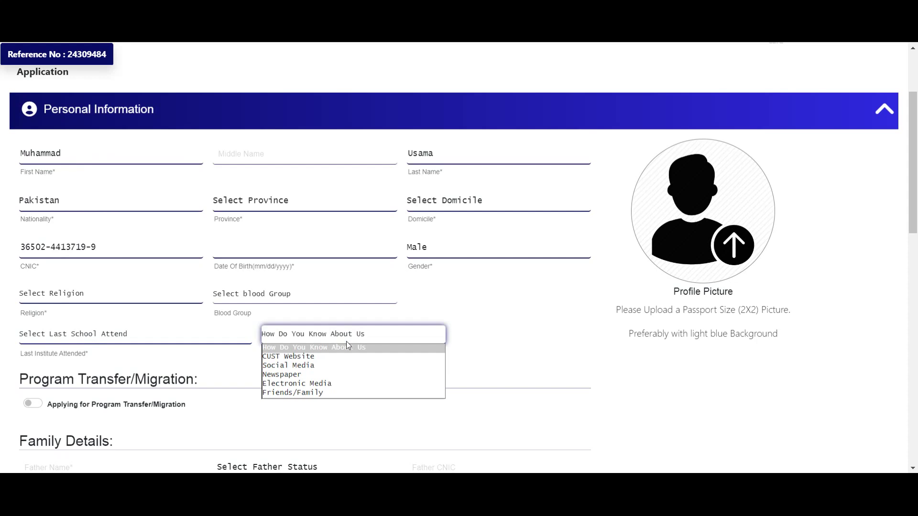
left_click(297, 383)
Set the father's status to Alive, education to M-PHIL/ MS or Equivalent and profession to Goverment, and open the mother's status choices
scroll(133, 265, "down", 3)
scroll(127, 259, "down", 1)
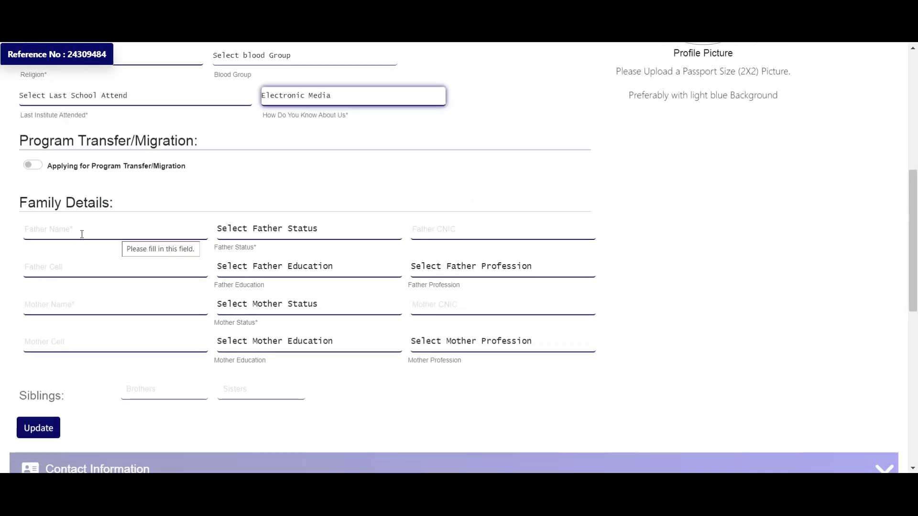
left_click(317, 234)
left_click(287, 256)
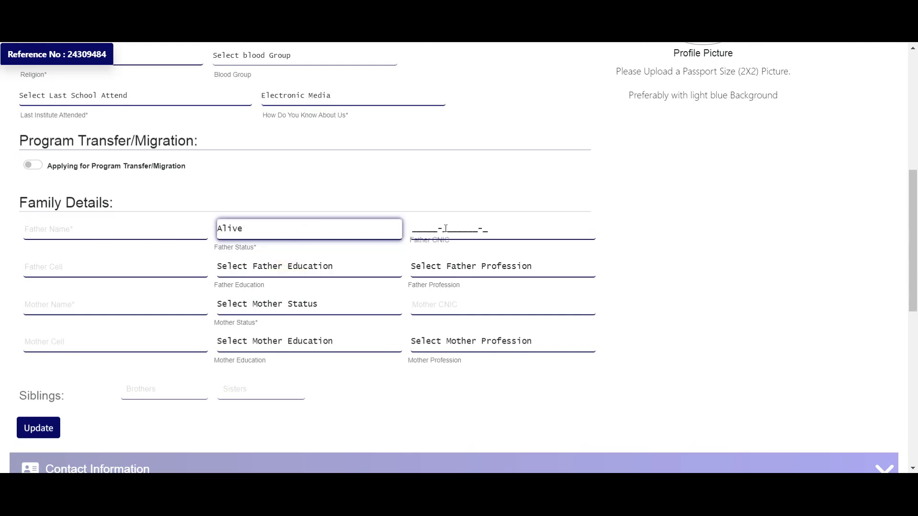
left_click(67, 267)
left_click(310, 267)
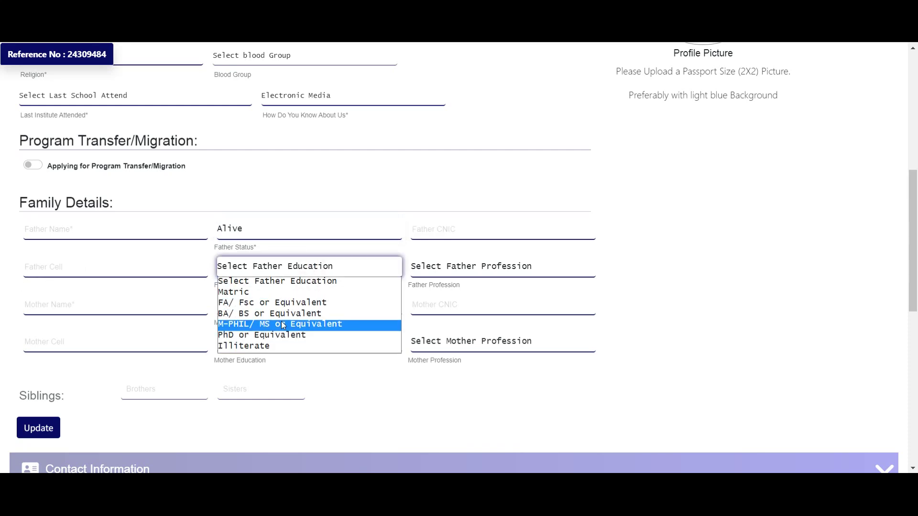
left_click(311, 324)
left_click(481, 271)
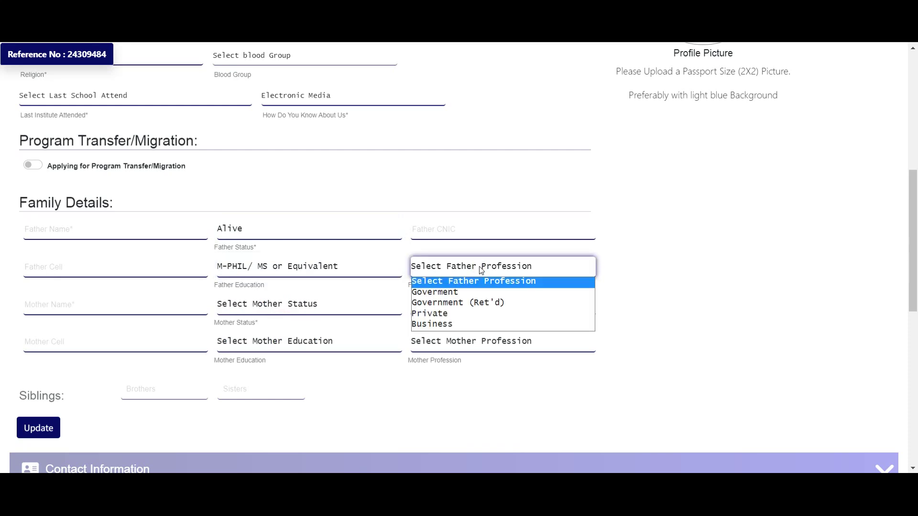
left_click(471, 292)
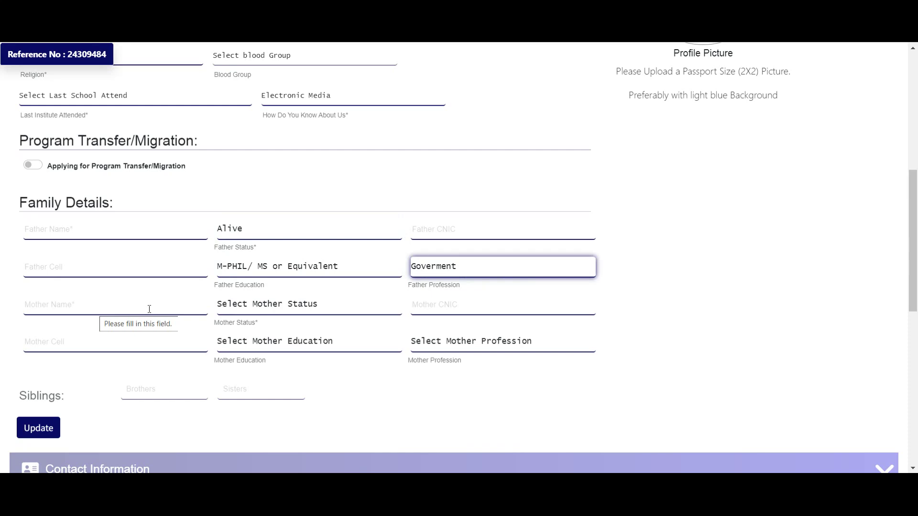
left_click(267, 306)
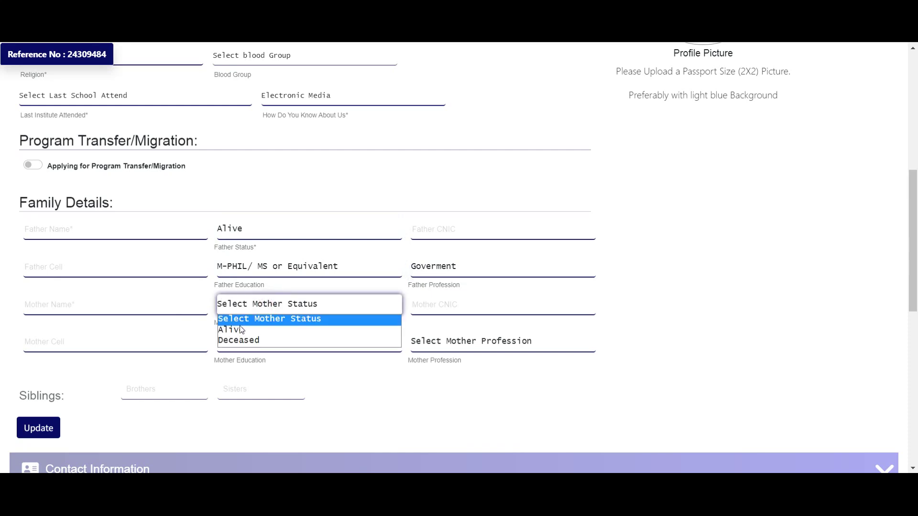
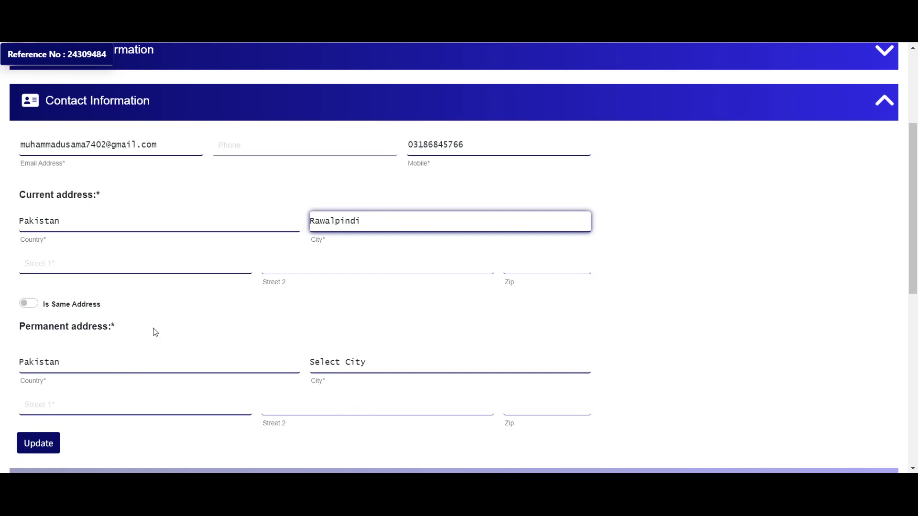
Save the contact information and continue to the guardian section
scroll(144, 344, "down", 2)
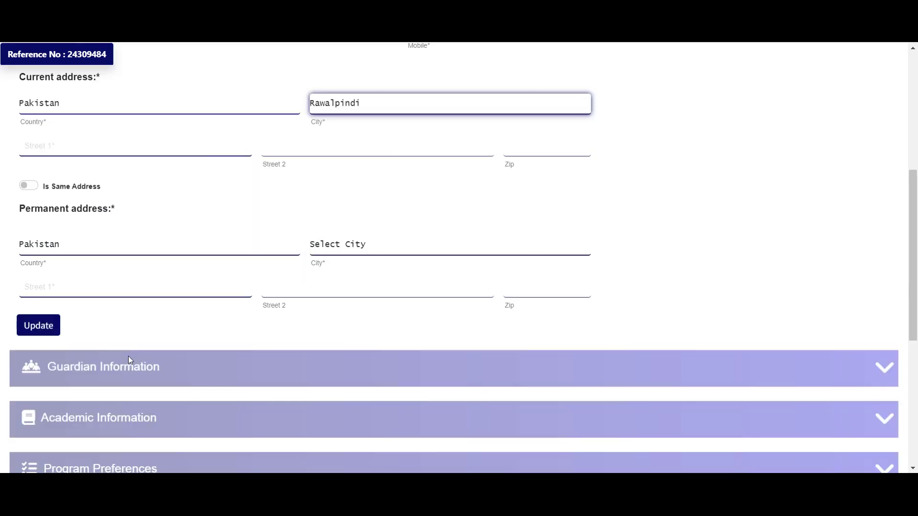
left_click(41, 330)
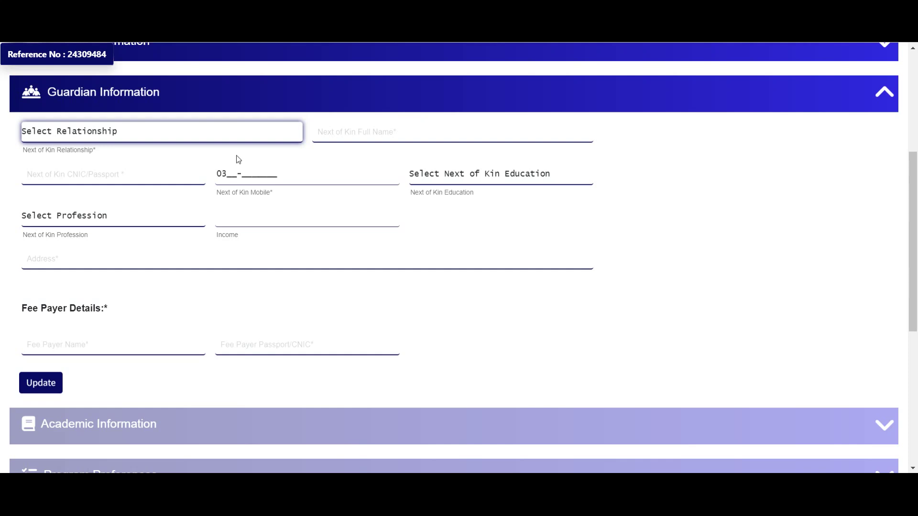
Set the next of kin relationship to Father and save the guardian information
left_click(182, 136)
left_click(113, 157)
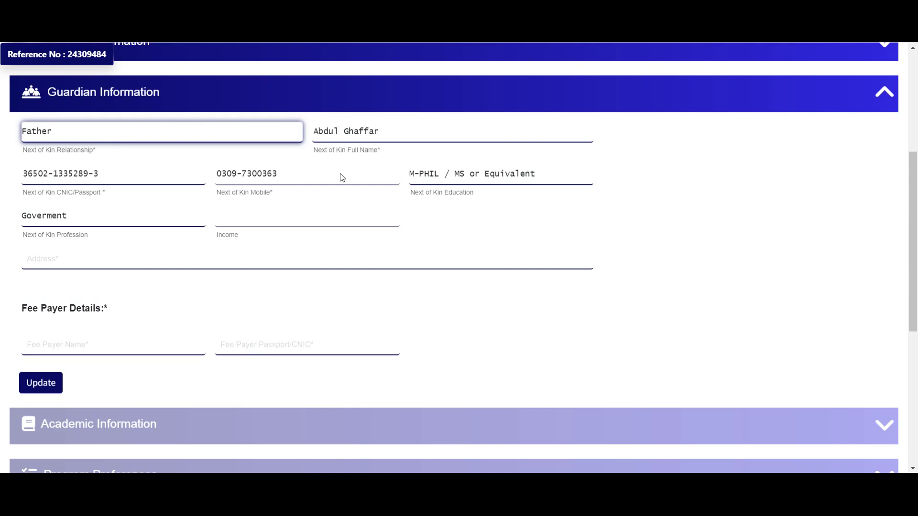
left_click(249, 220)
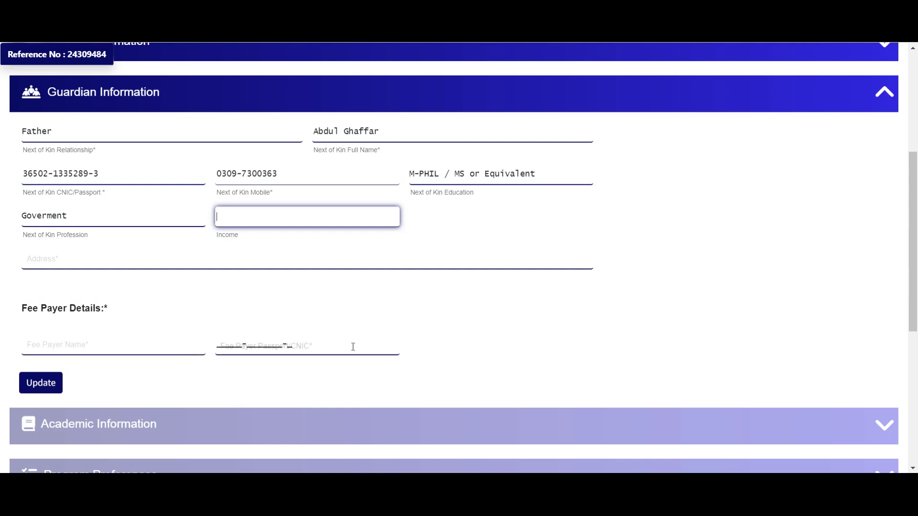
left_click(294, 348)
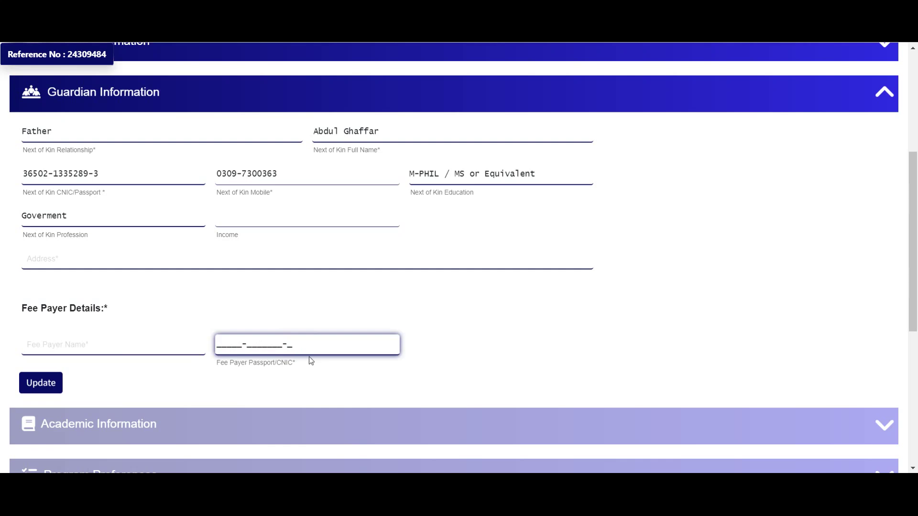
scroll(301, 351, "down", 3)
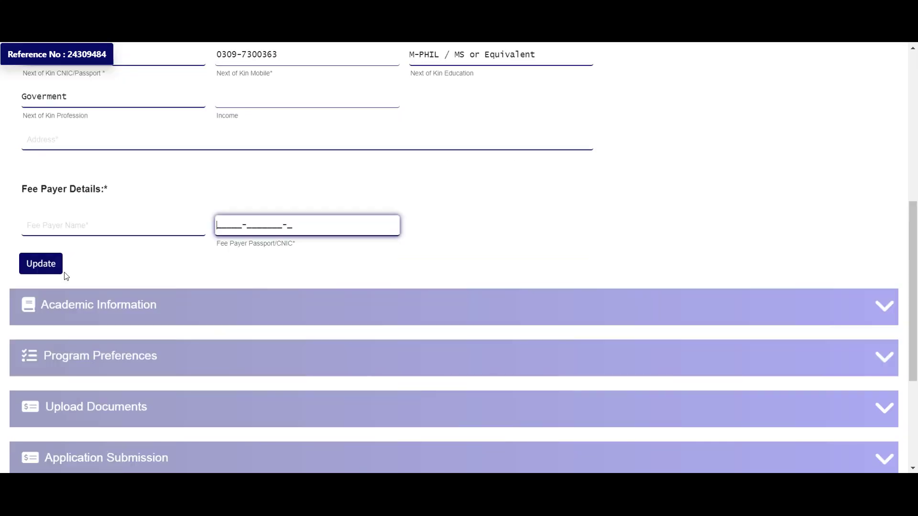
left_click(40, 266)
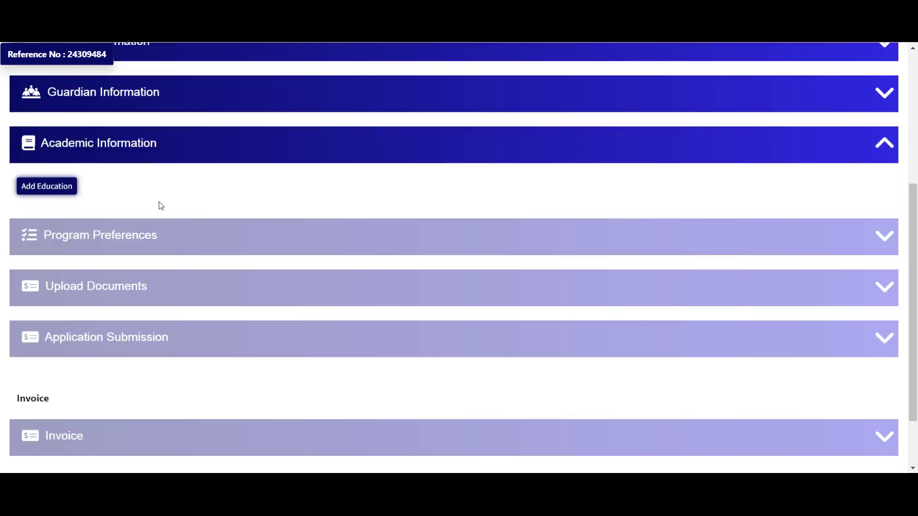
Add an education record with degree level Secondary School Certificate, degree Matric and specialization Science
left_click(41, 191)
left_click(48, 187)
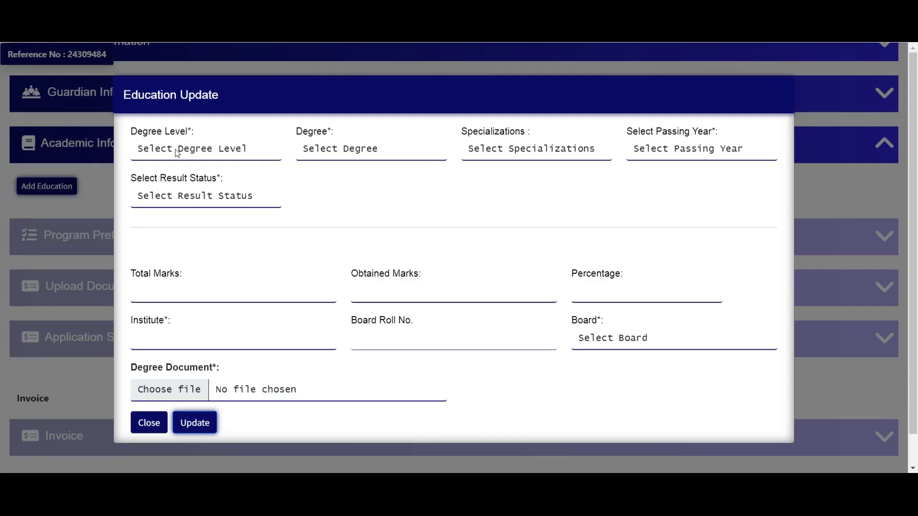
left_click(209, 152)
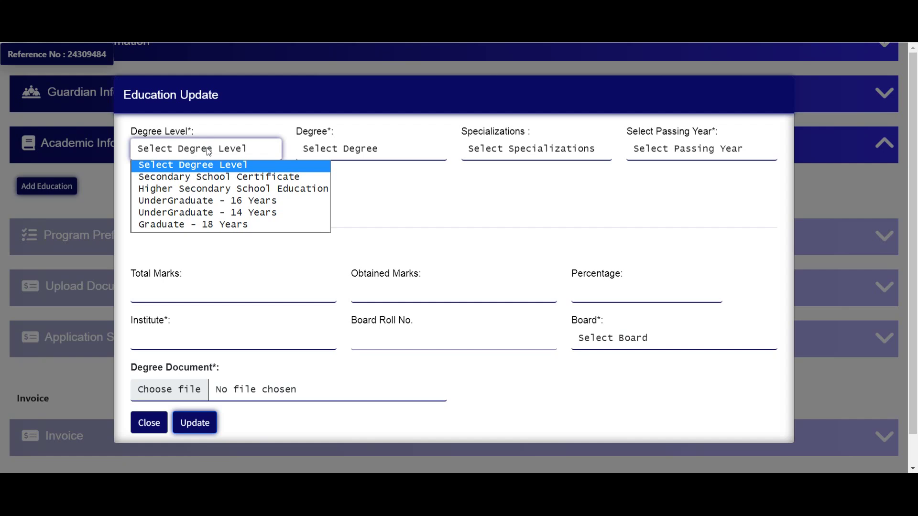
left_click(211, 177)
left_click(349, 148)
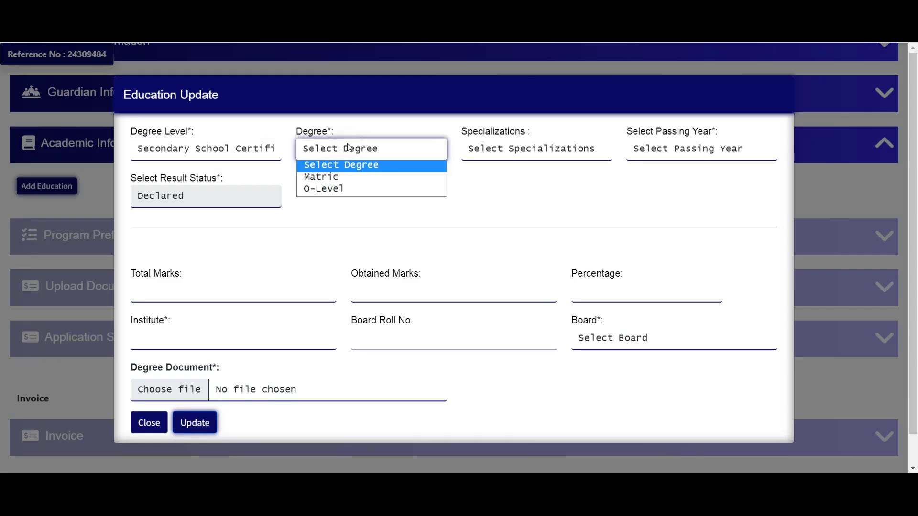
left_click(329, 177)
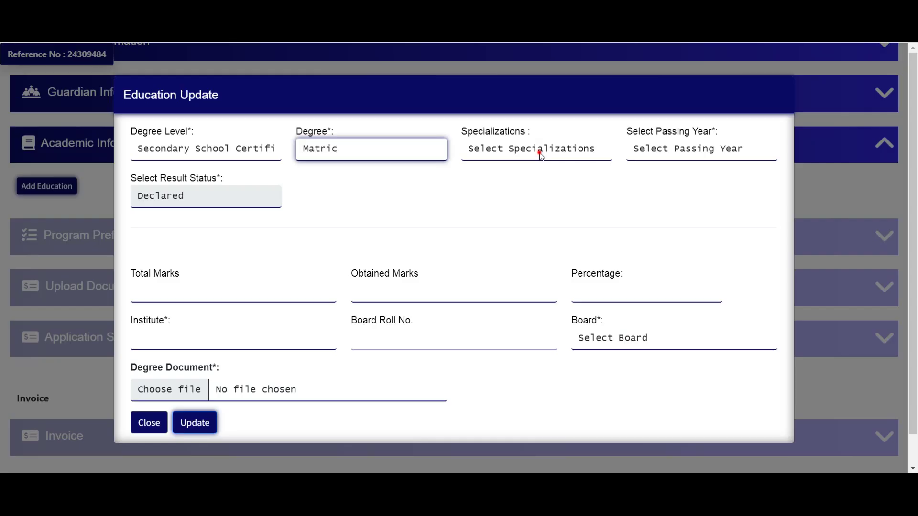
left_click(540, 154)
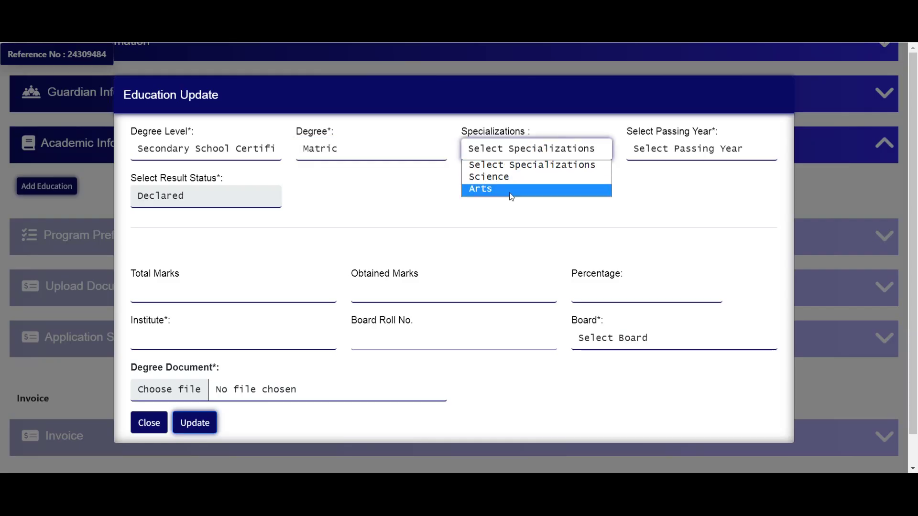
left_click(506, 177)
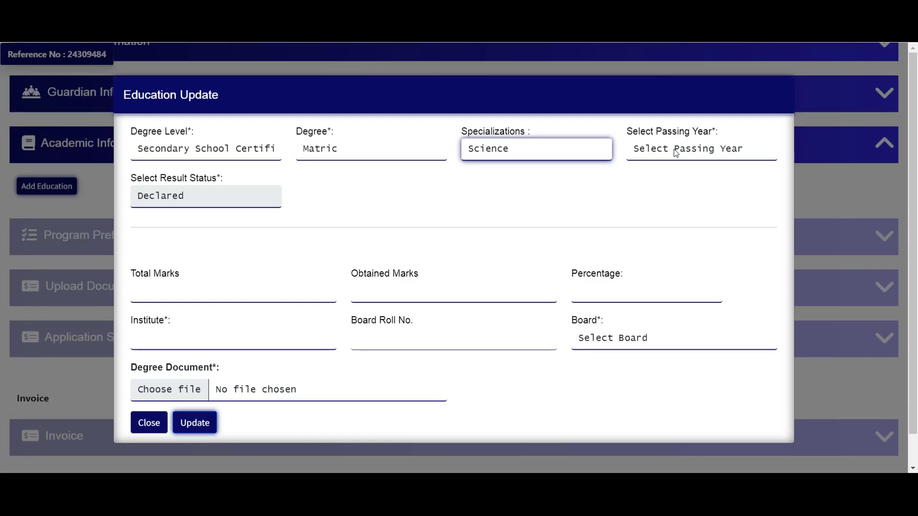
Complete the remaining details of the Matric record with institute GHS SAHIWAL and save it
left_click(676, 152)
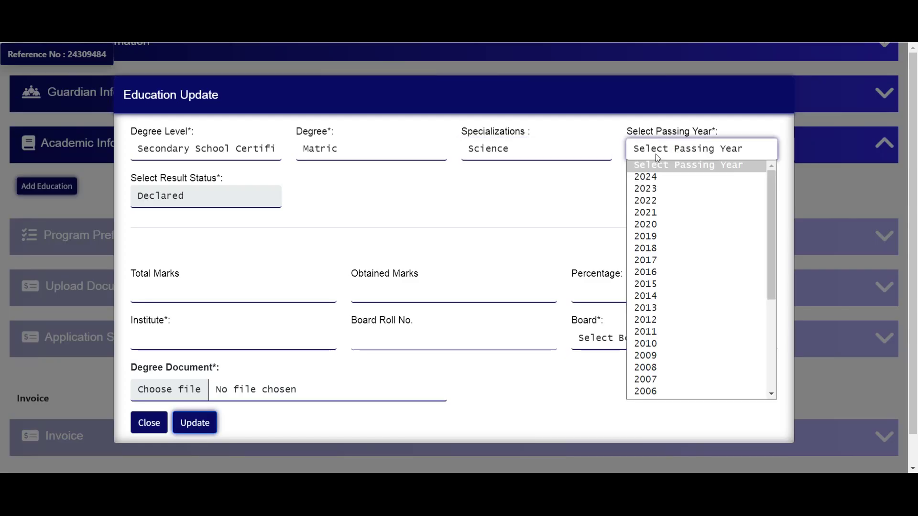
left_click(461, 191)
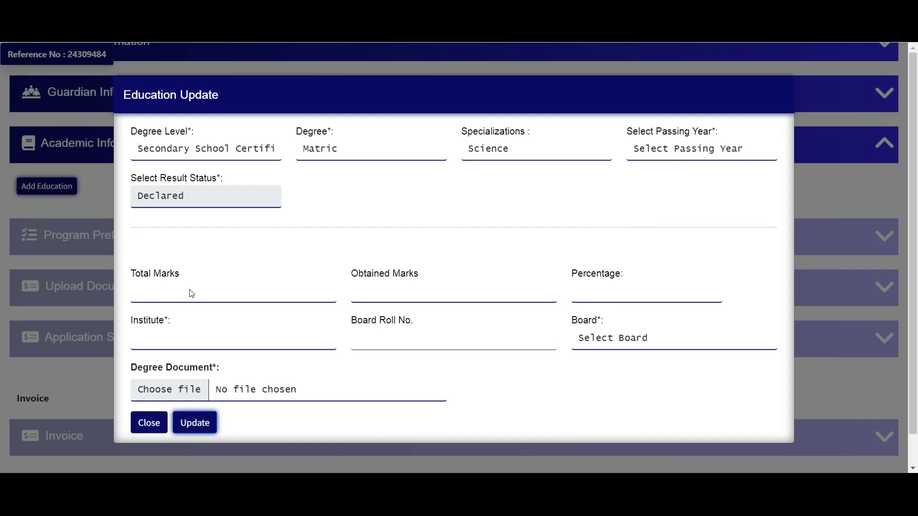
scroll(191, 292, "down", 1)
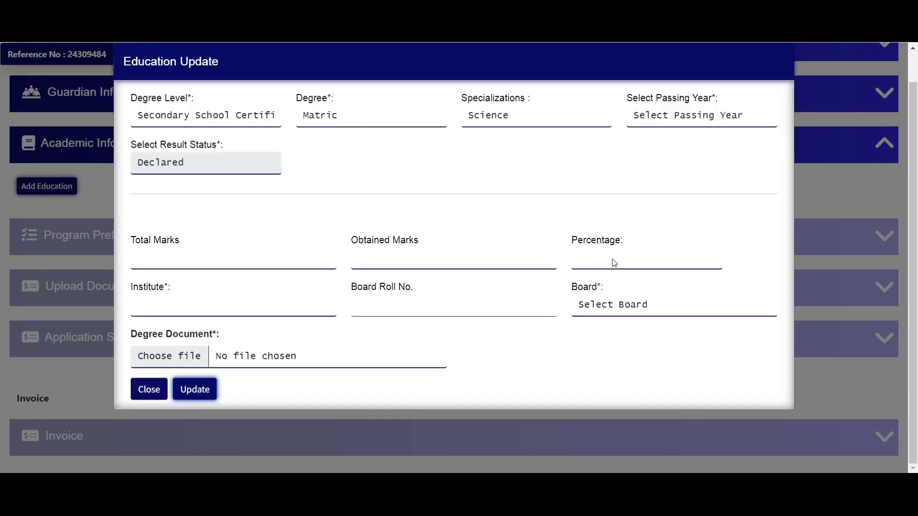
left_click(182, 305)
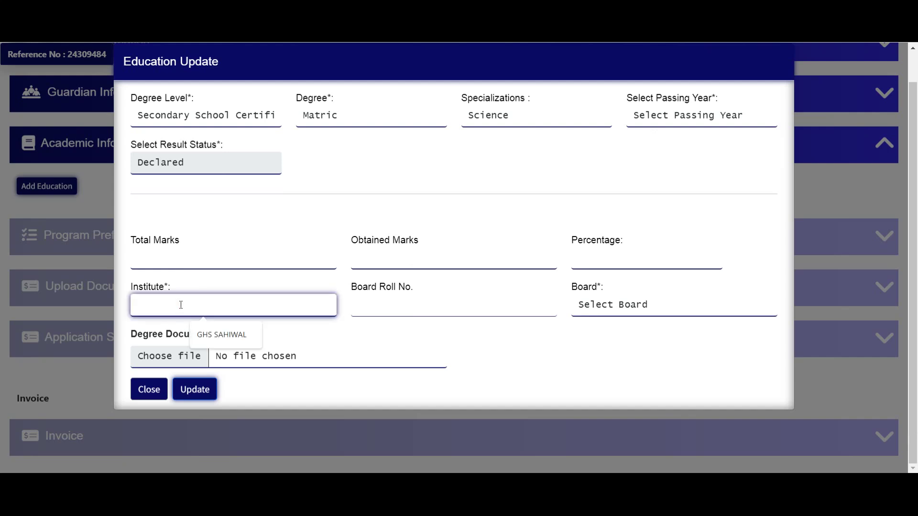
left_click(397, 305)
left_click(552, 351)
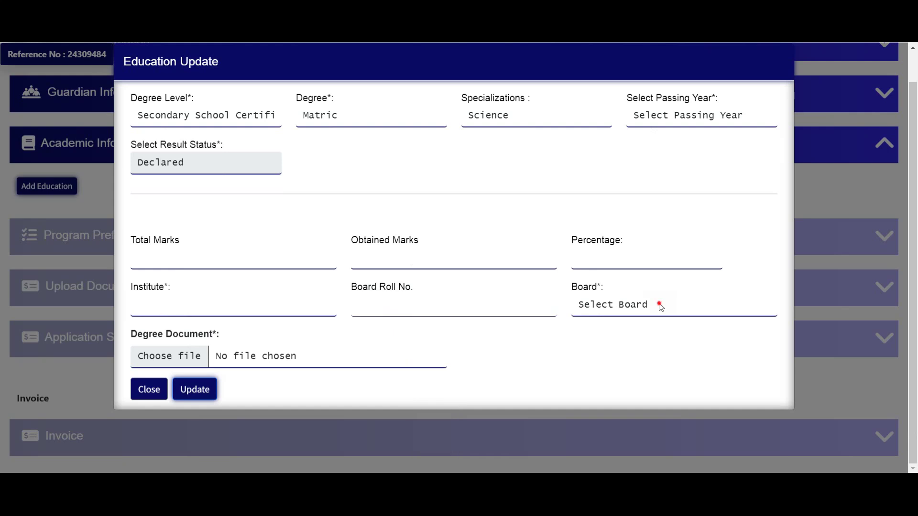
left_click(659, 303)
left_click(607, 341)
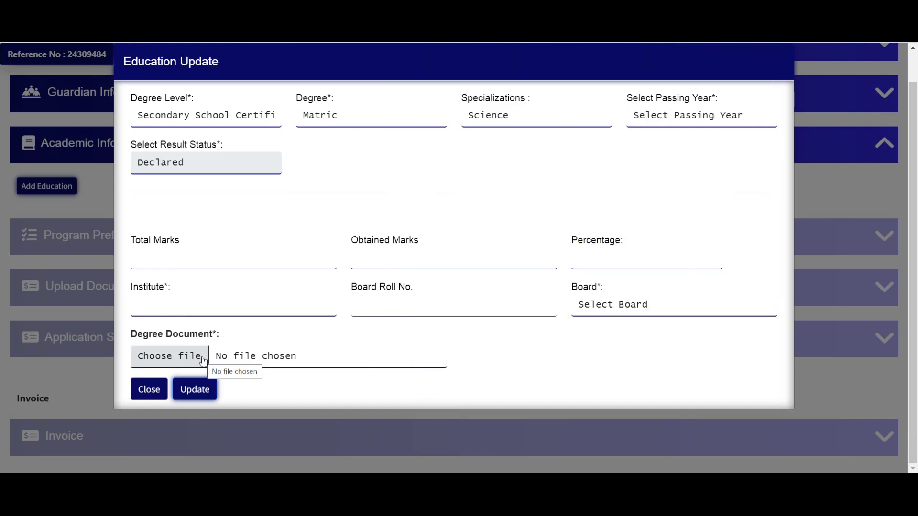
left_click(194, 397)
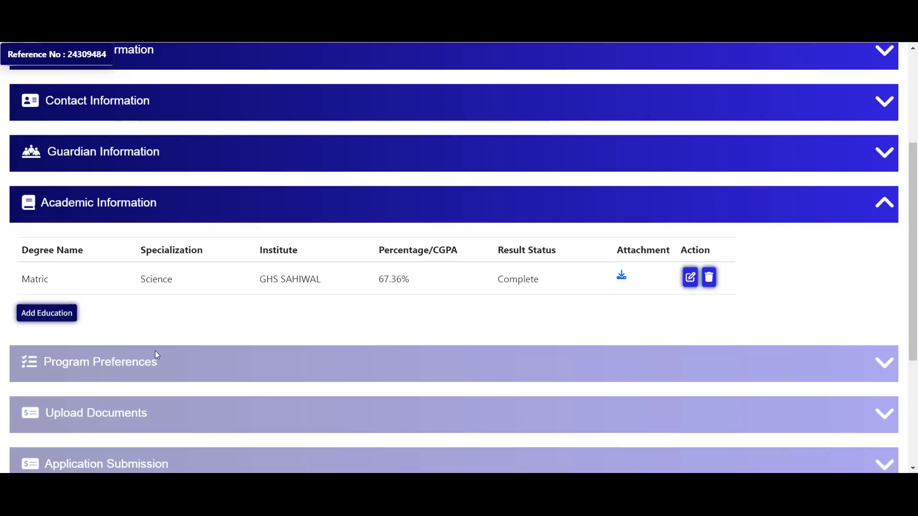
Add an education record for Higher Secondary School Education, degree Intermediate, specialization F.SC. PRE-ENGINEERING (WITH 60% & ABOVE MARKS)
left_click(43, 317)
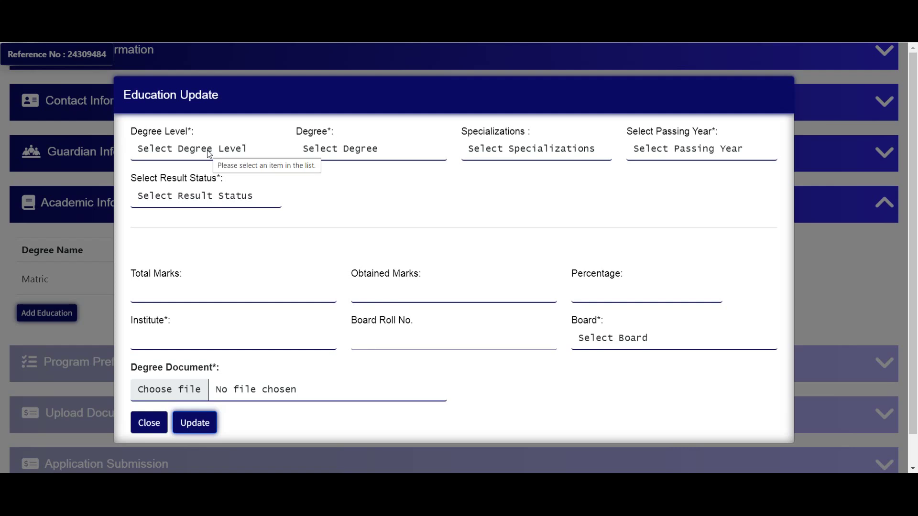
left_click(209, 153)
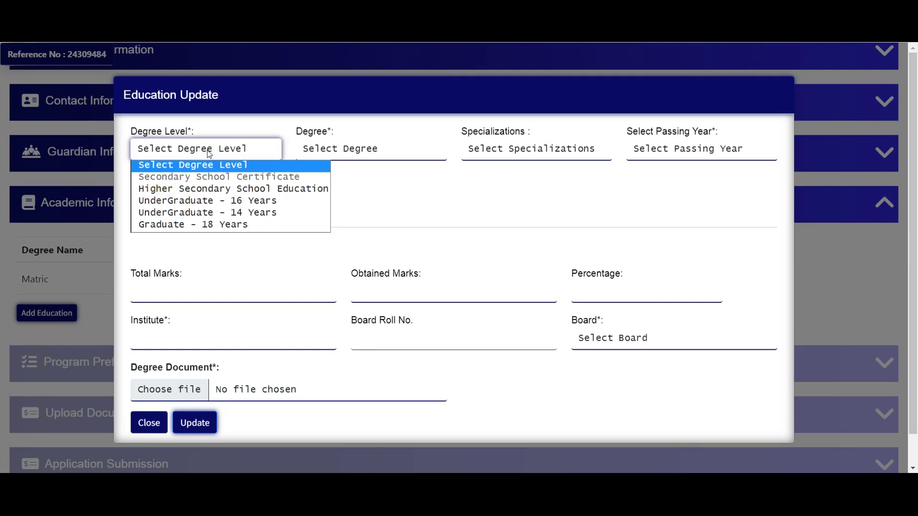
left_click(179, 190)
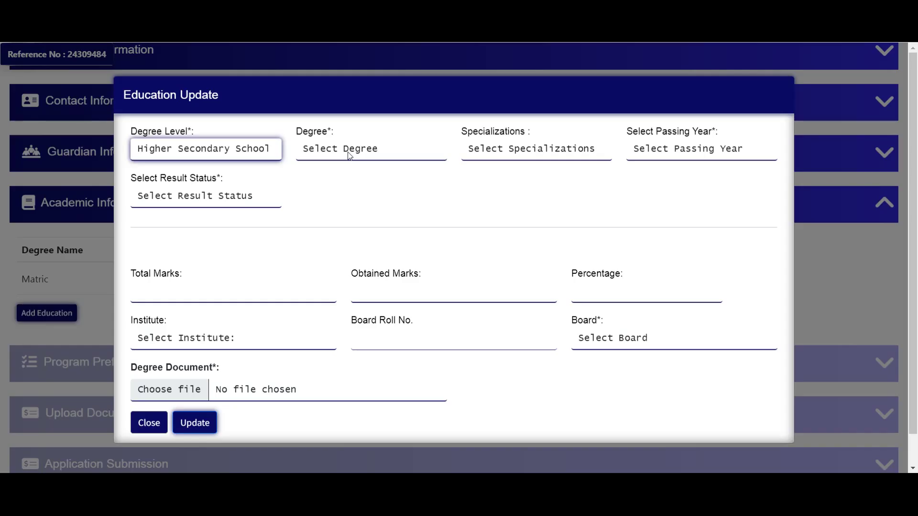
left_click(348, 152)
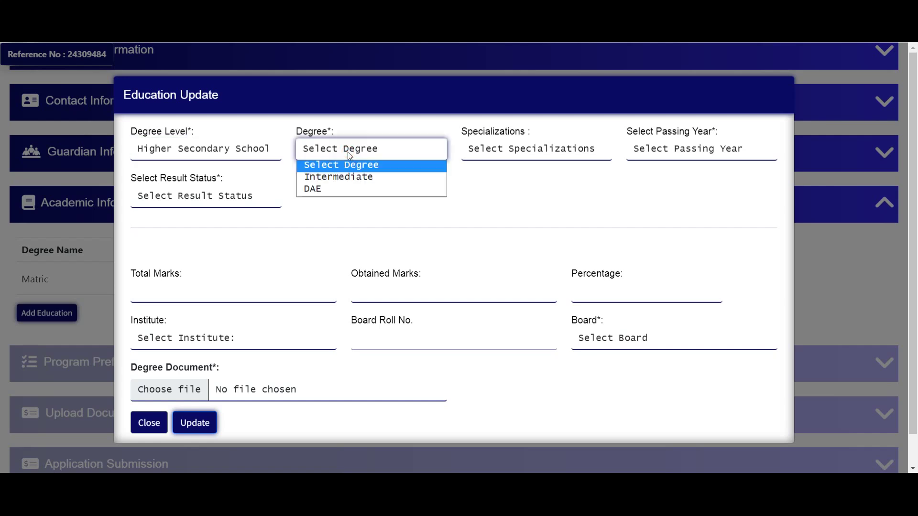
left_click(340, 177)
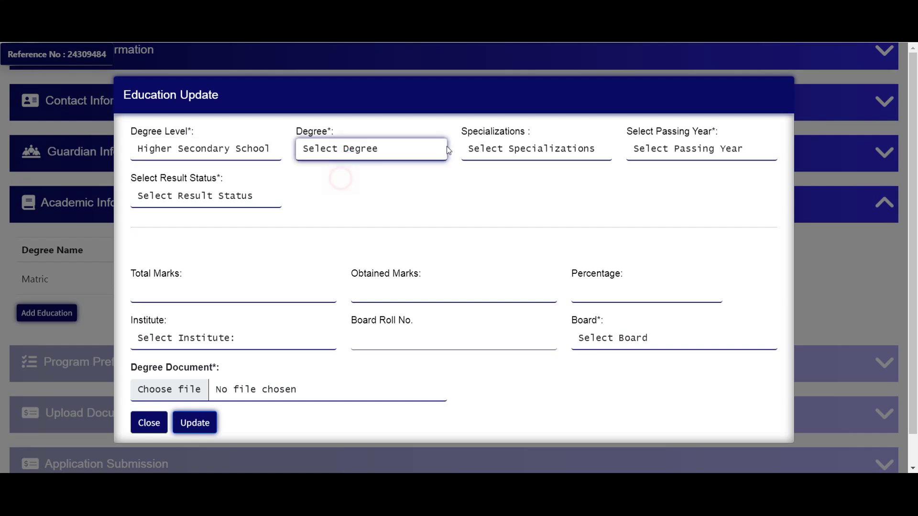
left_click(513, 153)
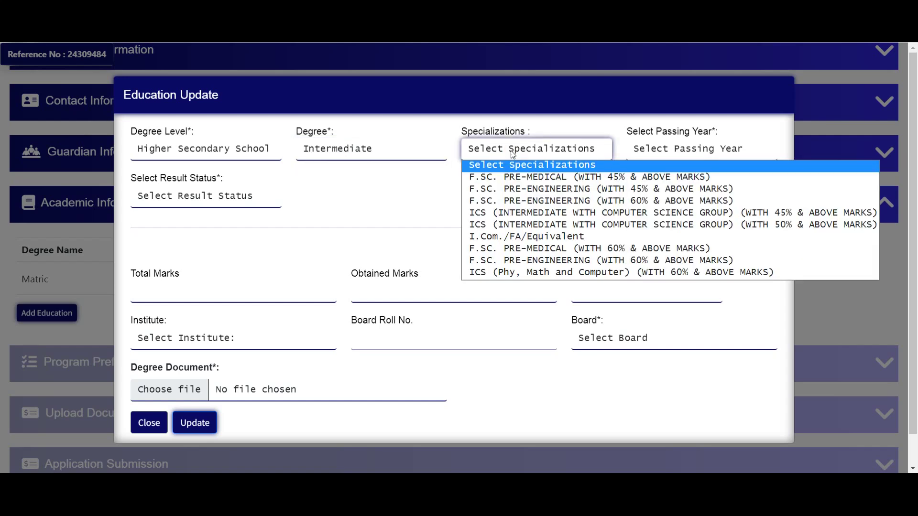
left_click(524, 200)
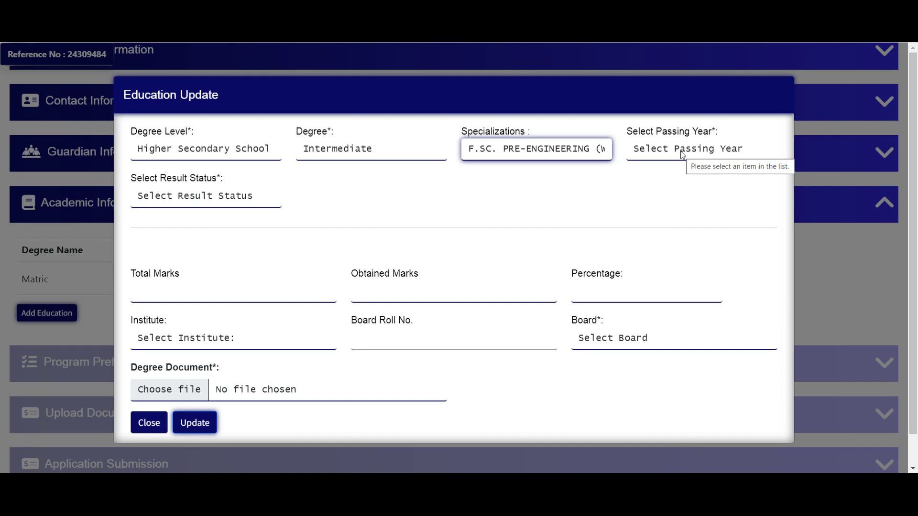
Set the Intermediate result status to Waiting, go through the institute and board roll number fields, and save the record
left_click(247, 197)
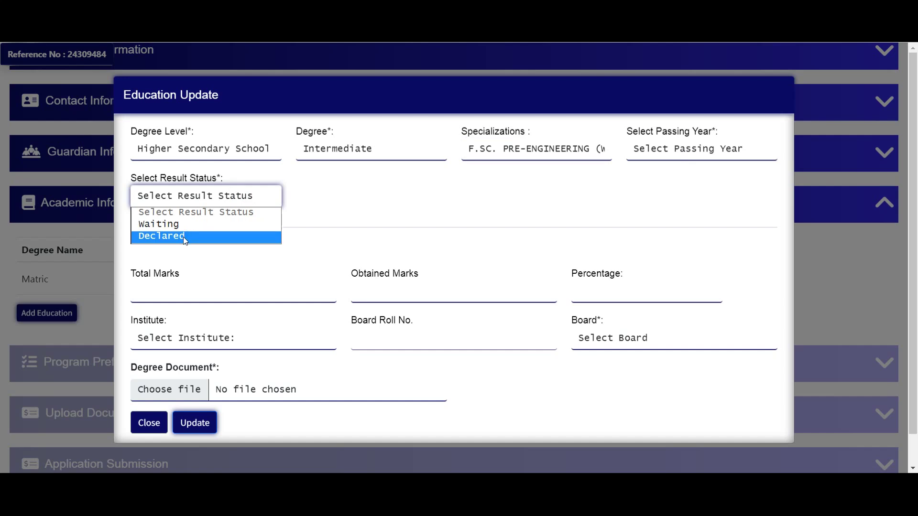
left_click(175, 224)
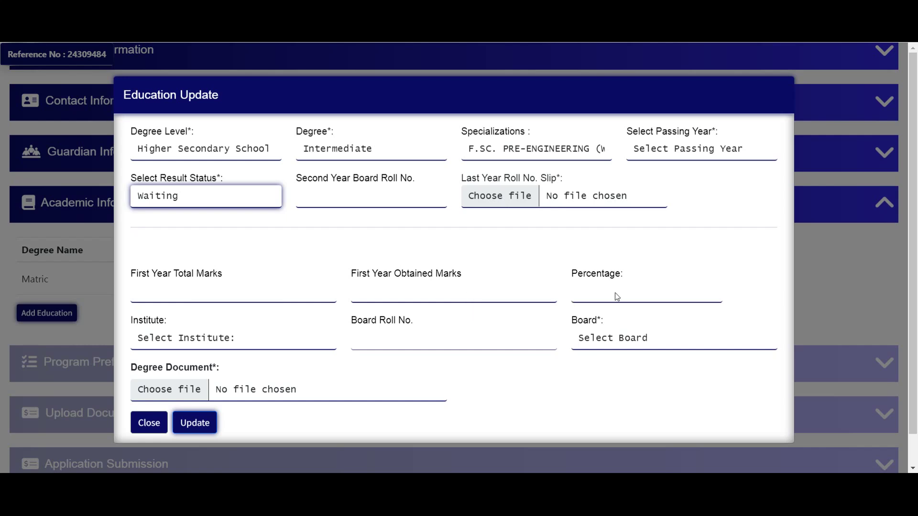
left_click(201, 340)
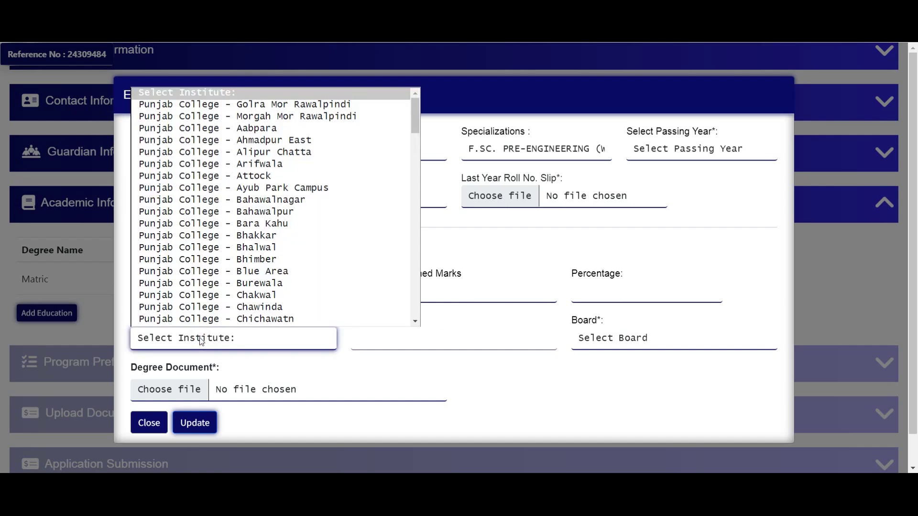
left_click(516, 345)
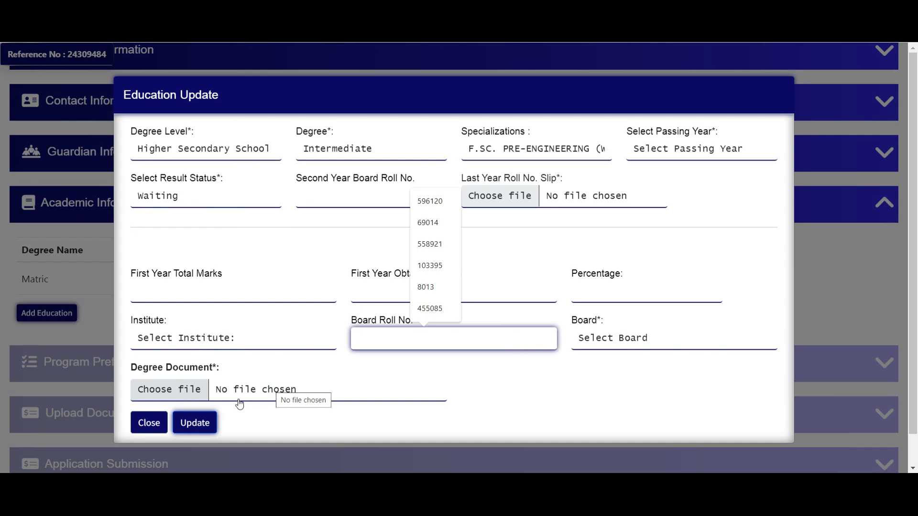
left_click(200, 427)
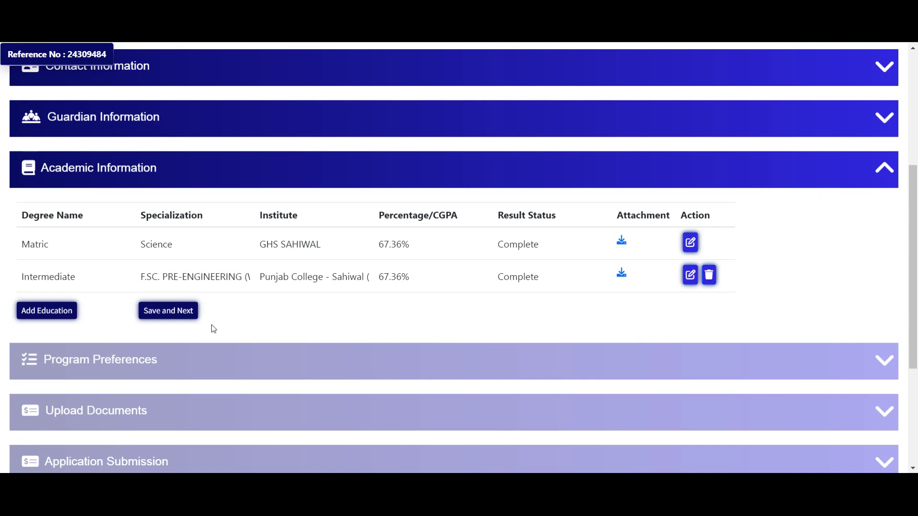
Save the academic information, then add BS ARTIFICIAL INTELLIGENCE as the first program preference and save the preferences
left_click(171, 312)
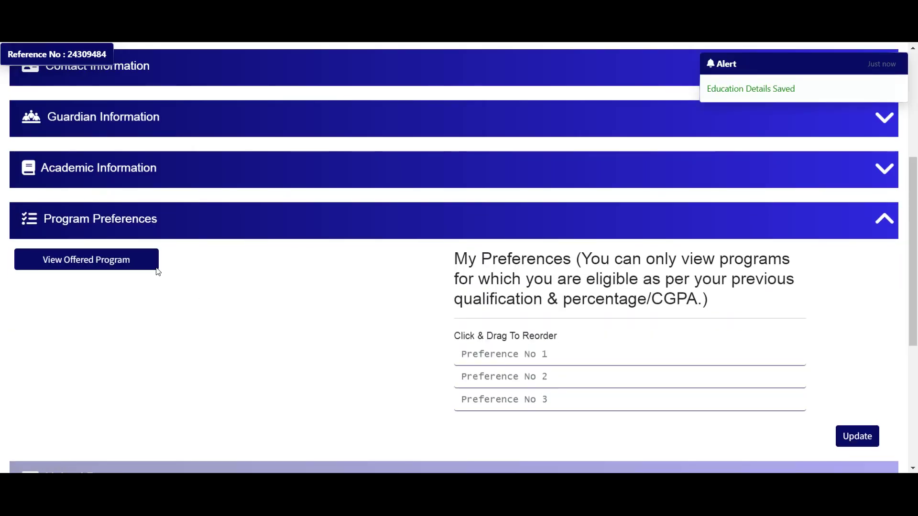
left_click(89, 269)
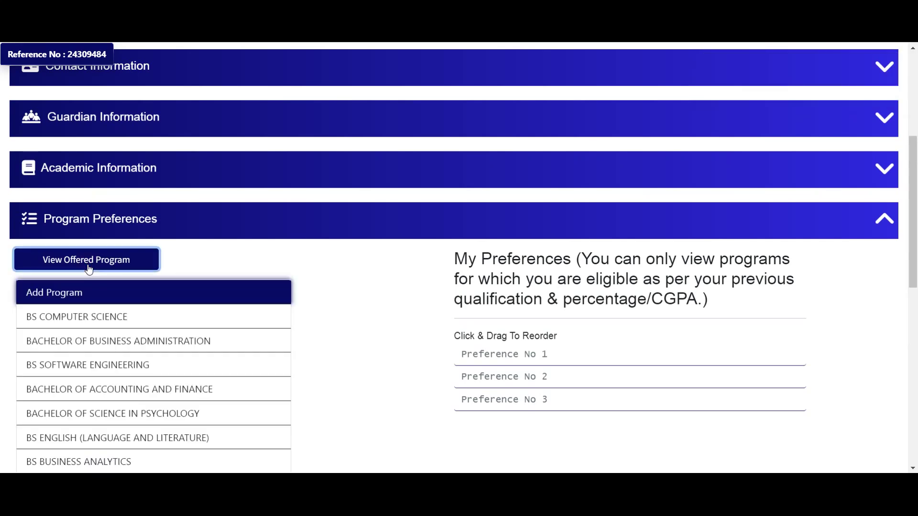
scroll(95, 287, "down", 3)
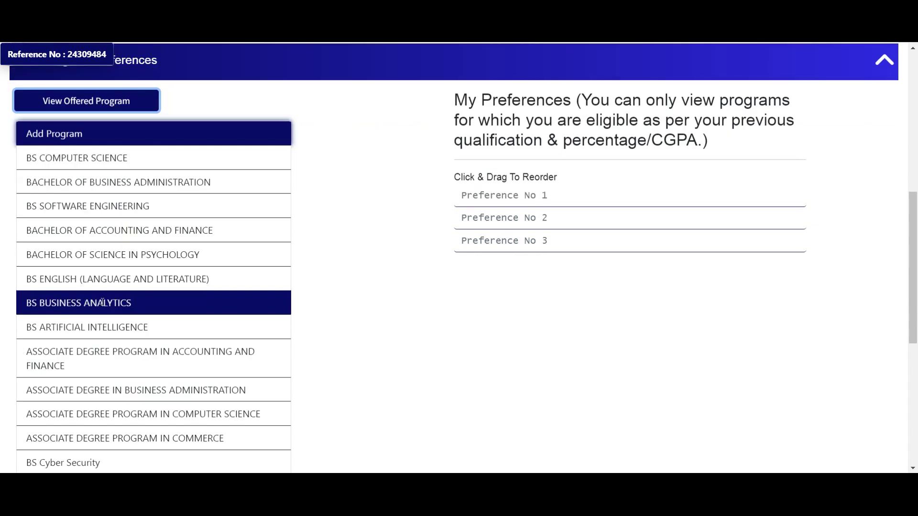
scroll(103, 303, "down", 2)
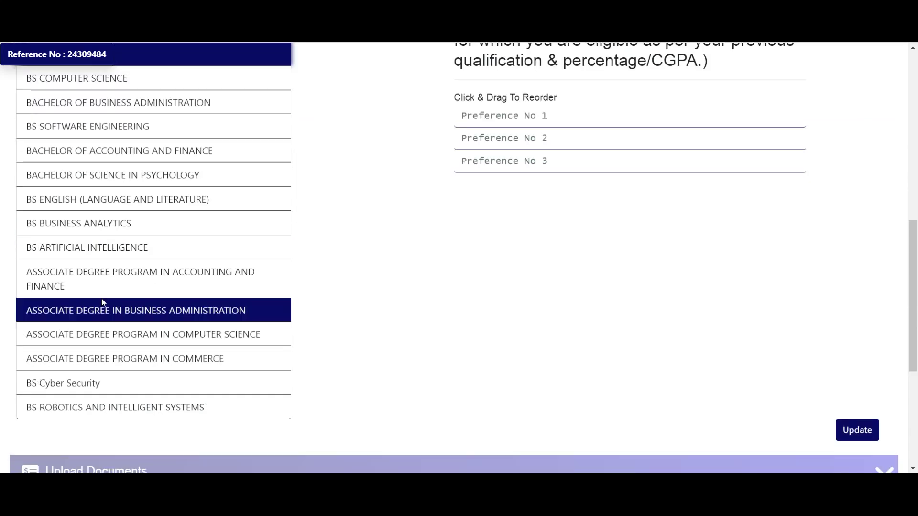
left_click(104, 252)
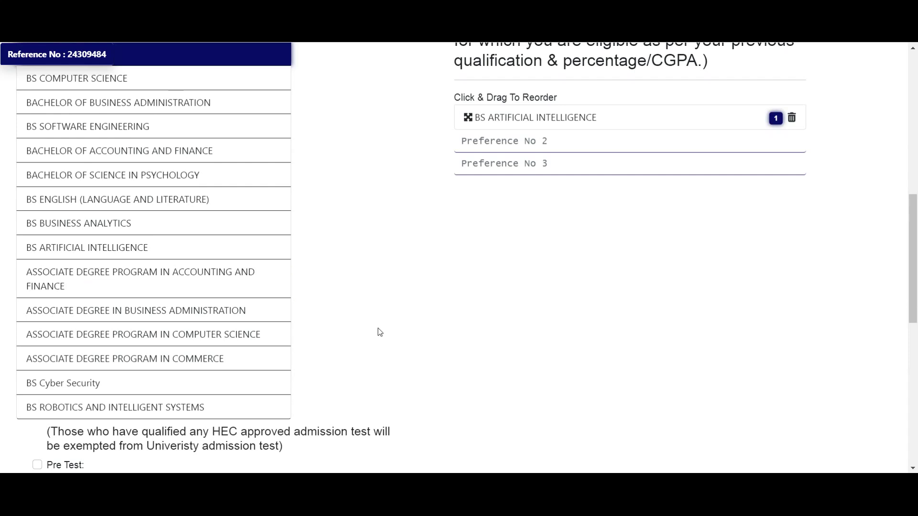
scroll(380, 332, "down", 5)
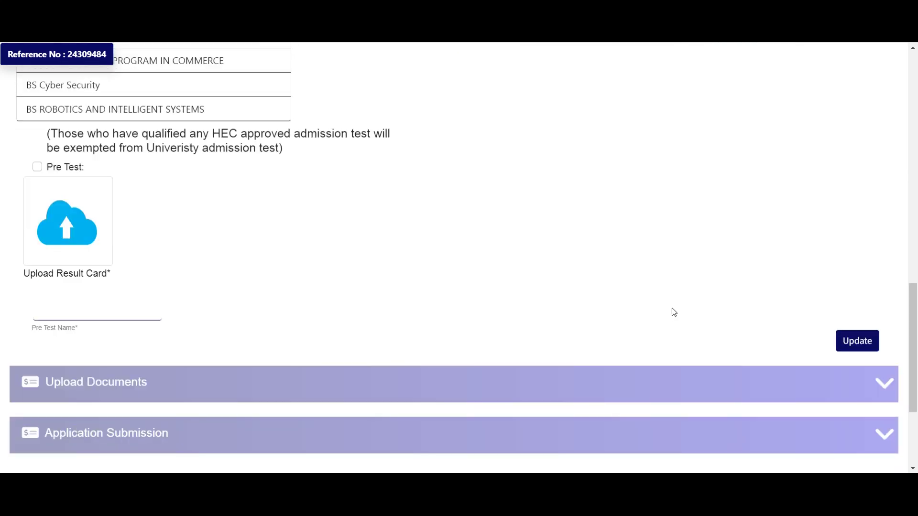
left_click(848, 343)
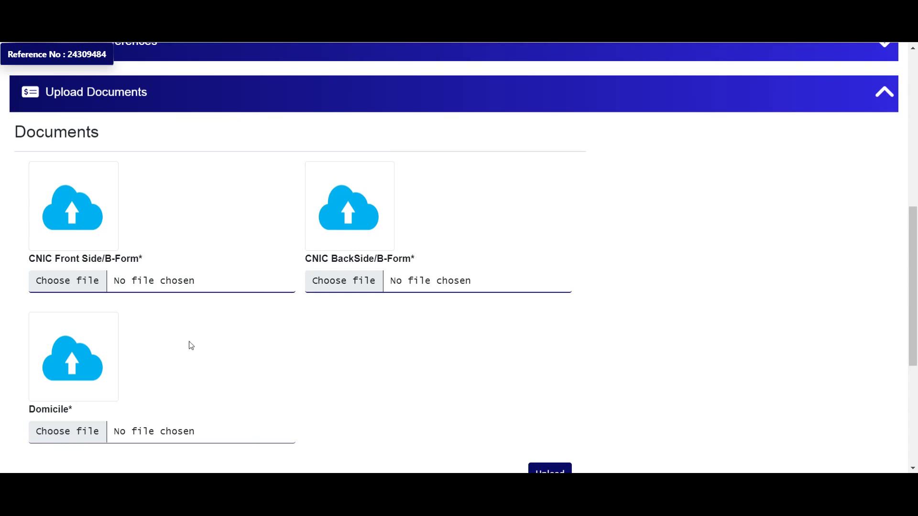
Upload the CNIC front side, CNIC back side and domicile documents
scroll(88, 389, "down", 4)
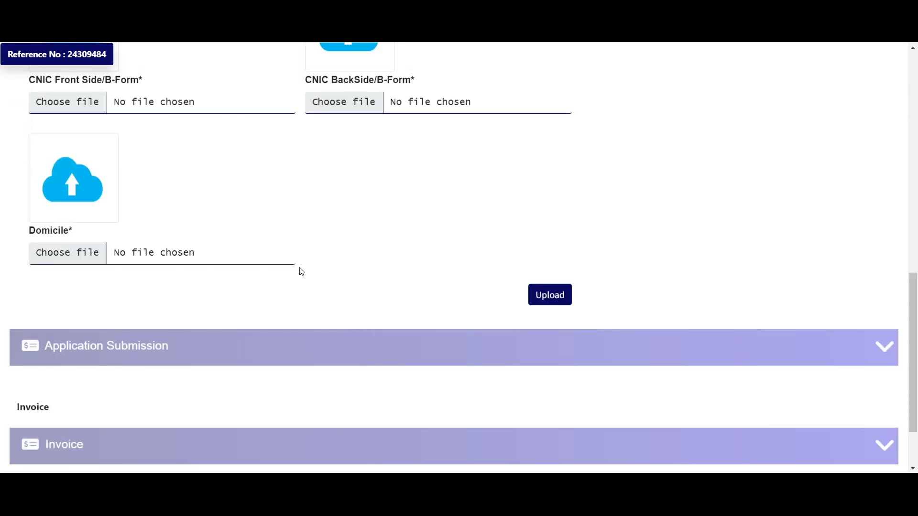
left_click(550, 299)
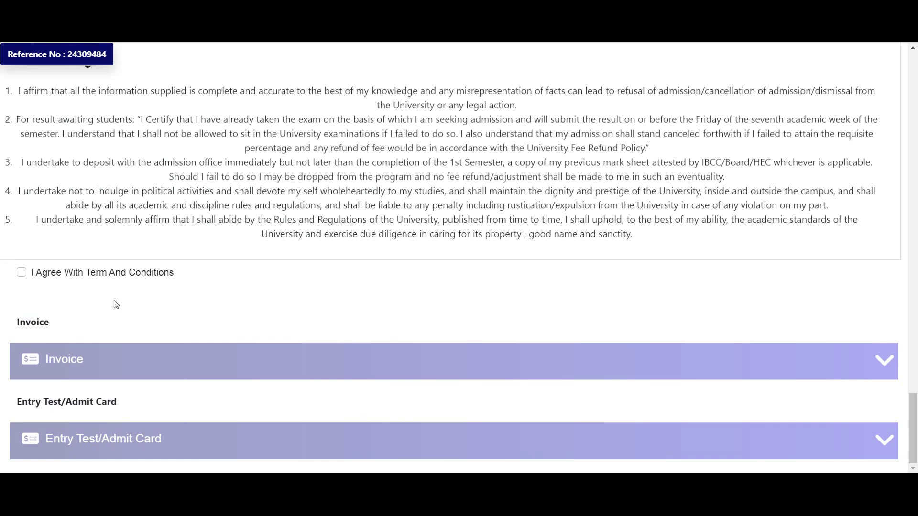
Agree to the terms and conditions and submit the application
left_click(21, 273)
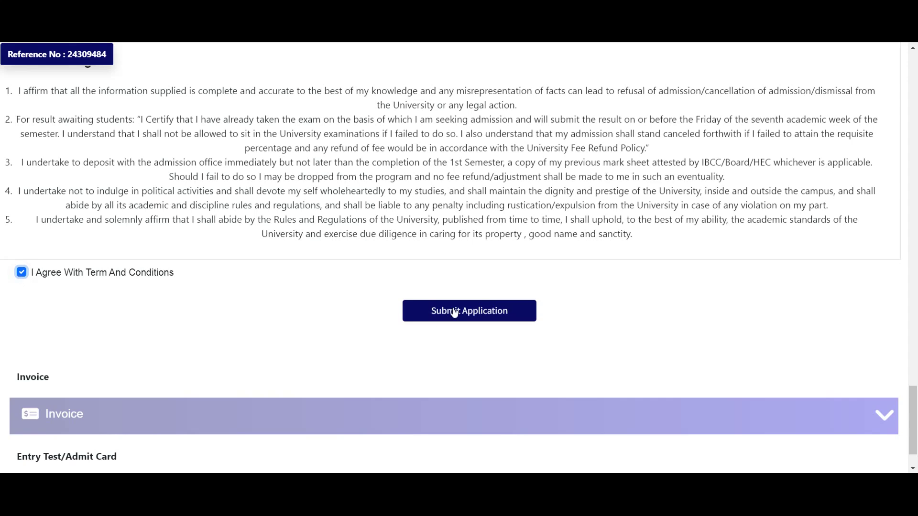
left_click(468, 314)
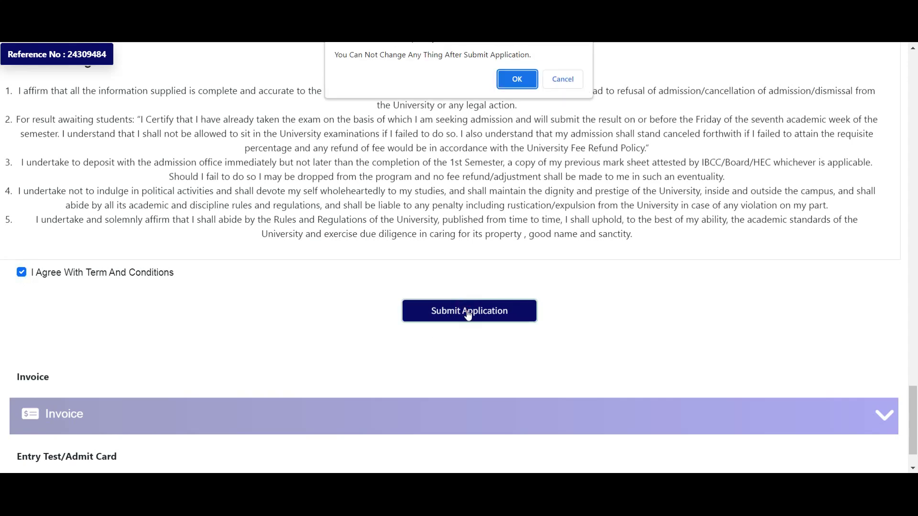
left_click(517, 79)
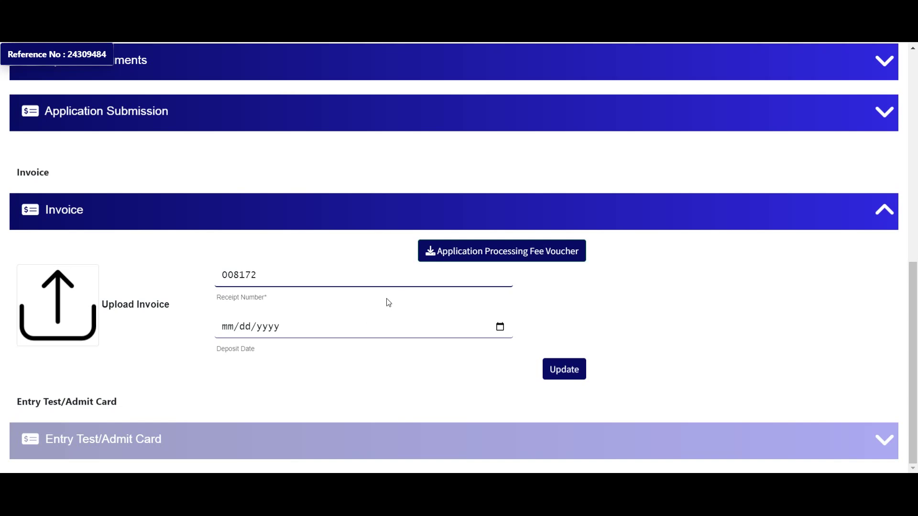
Download the application processing fee voucher for the invoice
left_click(489, 253)
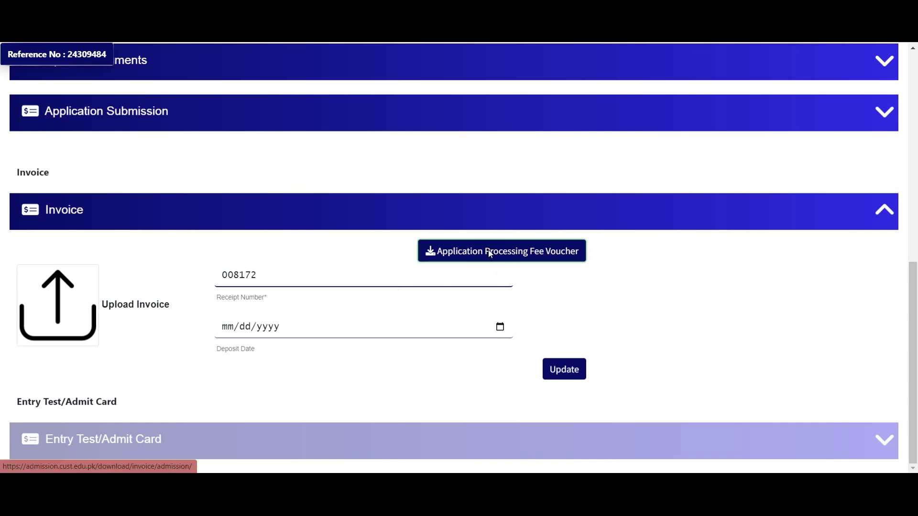